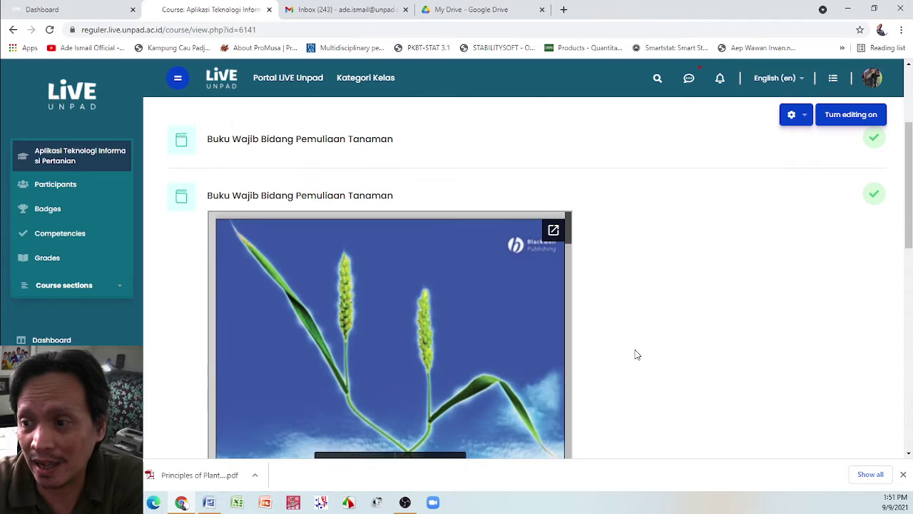
Step: Open the course Metode Pemuliaan Tanaman (F) from the recently accessed courses on the dashboard
{"action": "scroll", "coordinate": [637, 354], "scroll_direction": "up", "scroll_amount": 1}
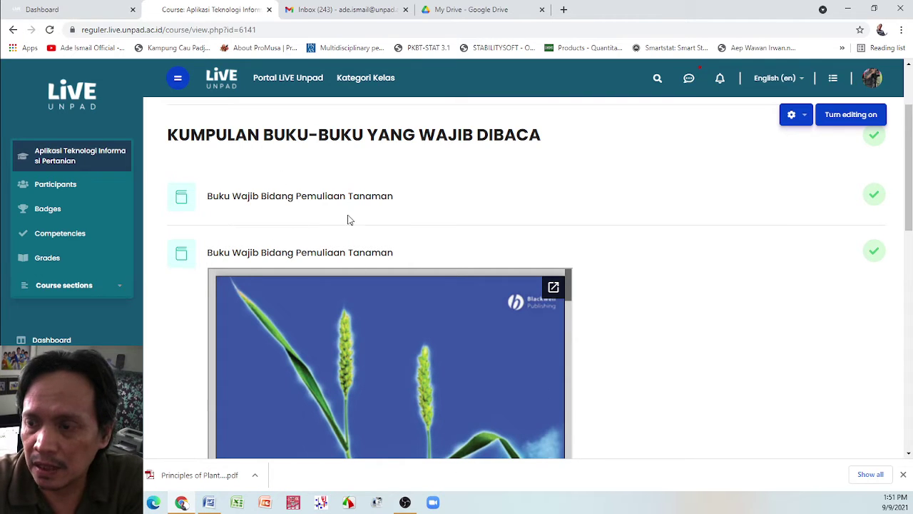
{"action": "left_click", "coordinate": [48, 10]}
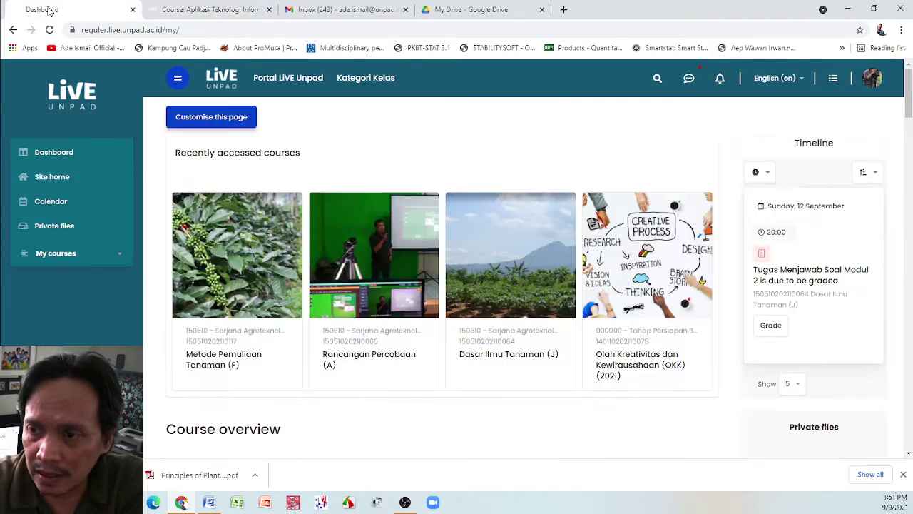
{"action": "left_click", "coordinate": [224, 256]}
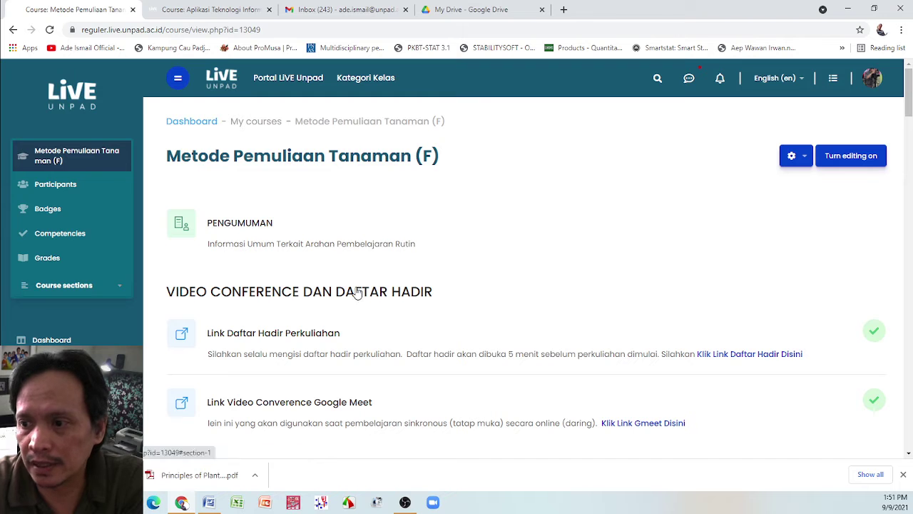
Step: Look through the course page's sections, including the Pertemuan Ke-1 materials and the Plant Breeding Scheme video
{"action": "scroll", "coordinate": [503, 300], "scroll_direction": "down", "scroll_amount": 3}
{"action": "scroll", "coordinate": [503, 301], "scroll_direction": "down", "scroll_amount": 2}
{"action": "scroll", "coordinate": [504, 298], "scroll_direction": "down", "scroll_amount": 2}
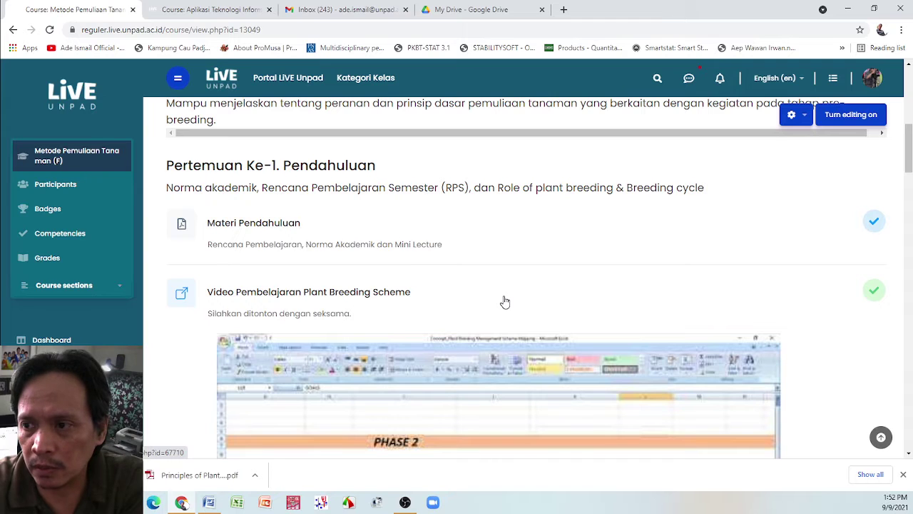
{"action": "scroll", "coordinate": [505, 302], "scroll_direction": "down", "scroll_amount": 2}
{"action": "scroll", "coordinate": [504, 301], "scroll_direction": "down", "scroll_amount": 2}
{"action": "scroll", "coordinate": [505, 302], "scroll_direction": "down", "scroll_amount": 3}
{"action": "scroll", "coordinate": [504, 300], "scroll_direction": "down", "scroll_amount": 3}
{"action": "scroll", "coordinate": [504, 299], "scroll_direction": "up", "scroll_amount": 8}
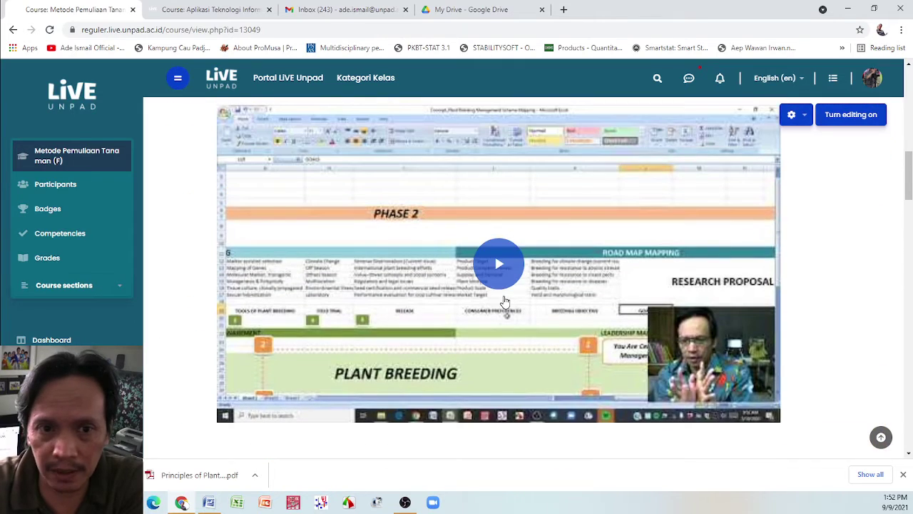
{"action": "scroll", "coordinate": [504, 302], "scroll_direction": "up", "scroll_amount": 7}
{"action": "scroll", "coordinate": [505, 302], "scroll_direction": "up", "scroll_amount": 4}
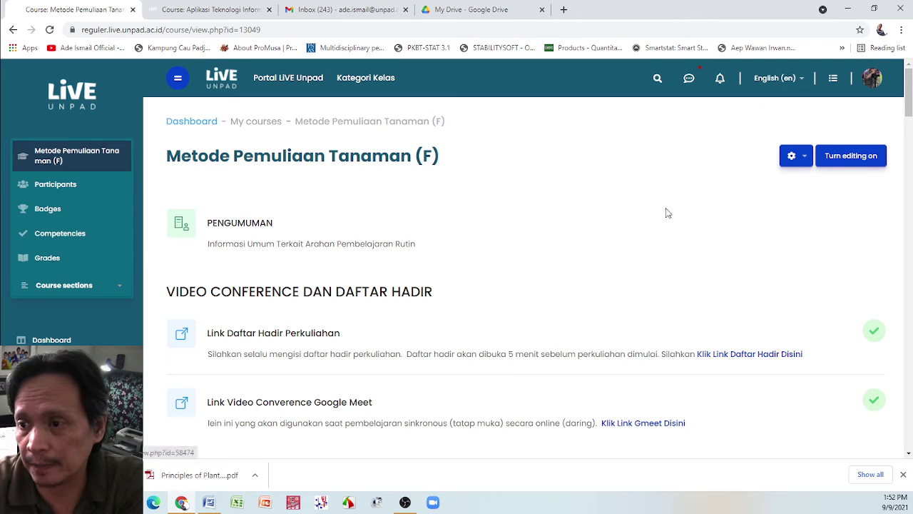
Step: Turn on course editing and start a new Book resource in the general section under PENGUMUMAN
{"action": "left_click", "coordinate": [858, 157]}
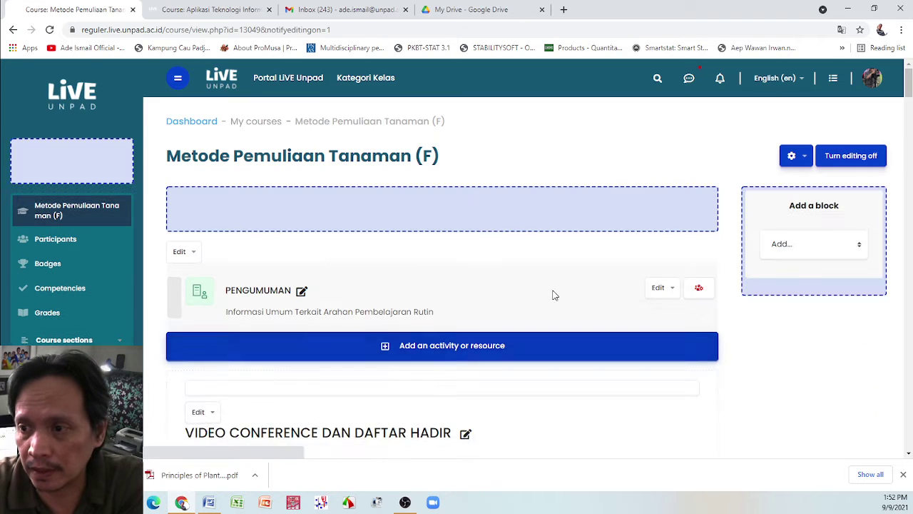
{"action": "left_click", "coordinate": [386, 350]}
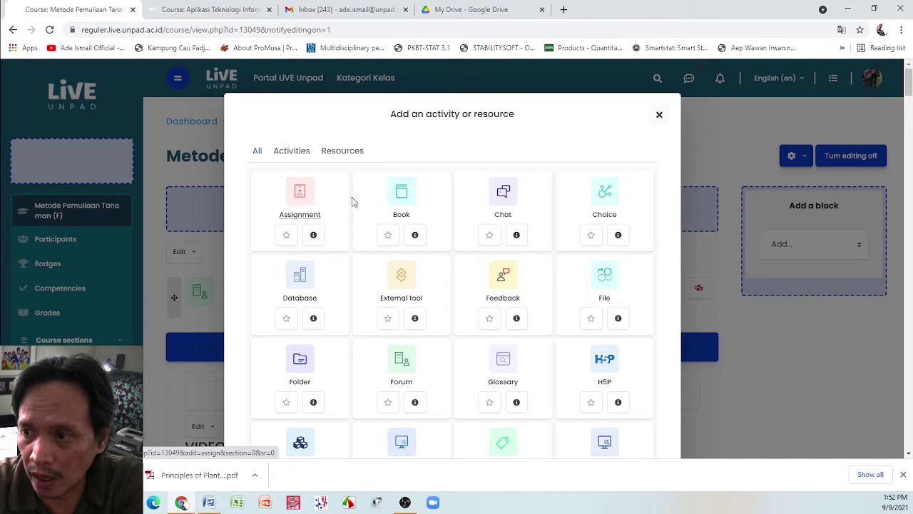
{"action": "left_click", "coordinate": [339, 152]}
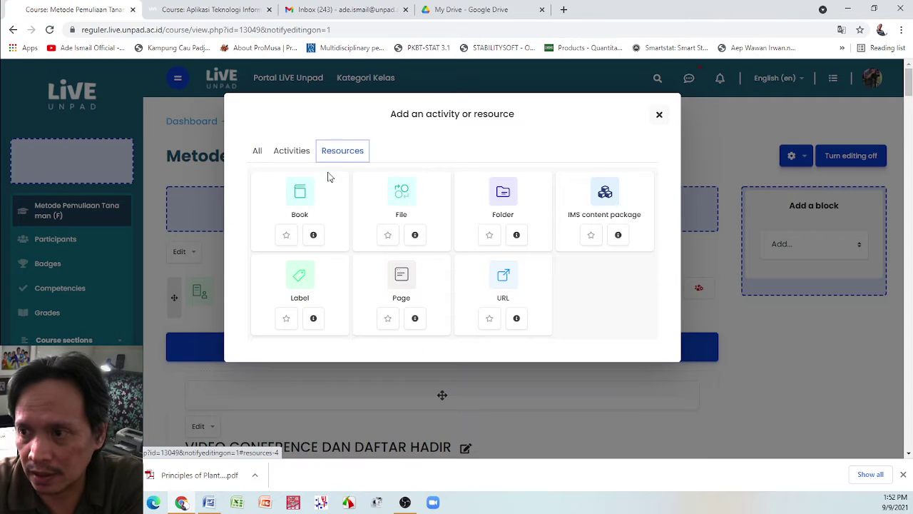
{"action": "left_click", "coordinate": [302, 203]}
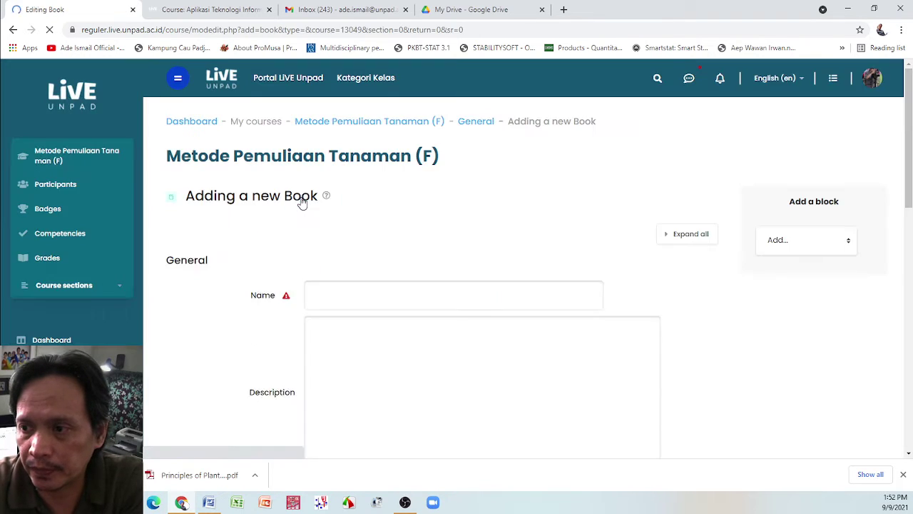
Step: Name the new book "Buku Wajib Bidang Pemuliaan Tanaman"
{"action": "left_click", "coordinate": [334, 362]}
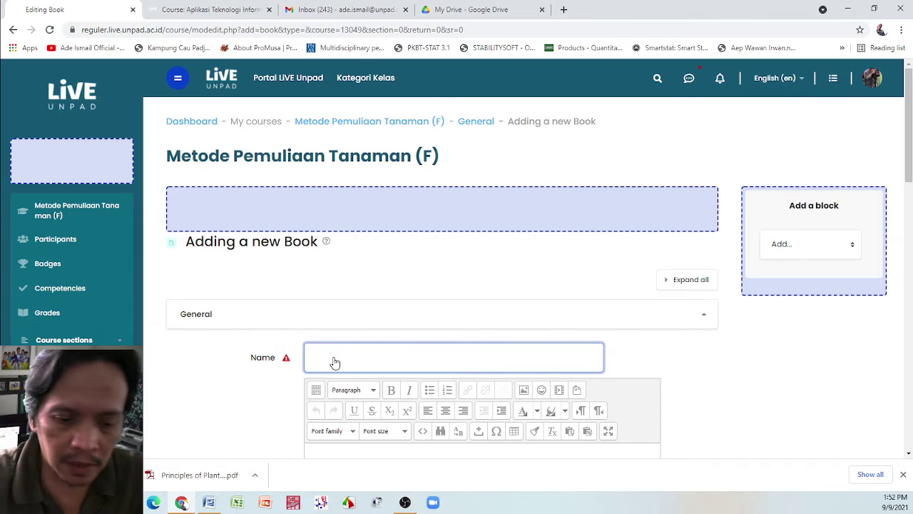
{"action": "type", "text": "Buku Wajib Bidang "}
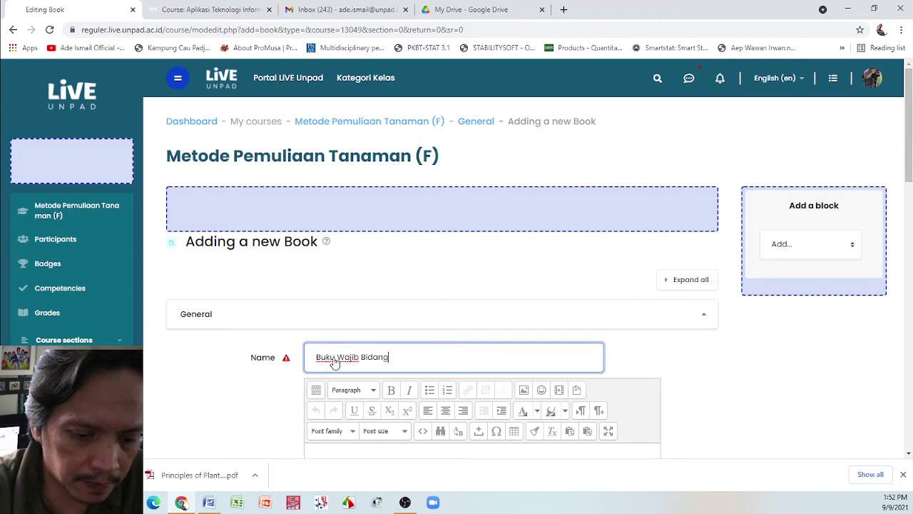
{"action": "type", "text": "Pemuliaan Tanaman"}
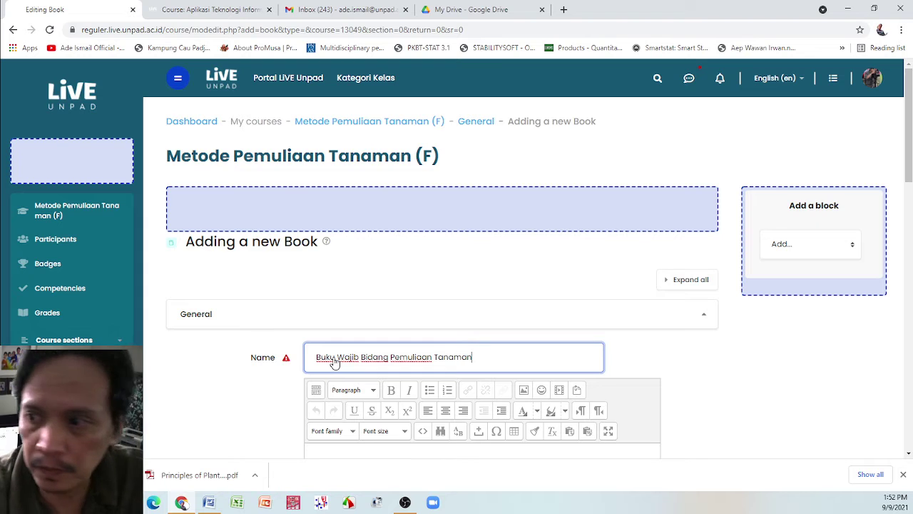
Step: Enter the book description "Silahkan dibaca dan dipelajari sesuai pokok bahasan"
{"action": "scroll", "coordinate": [404, 383], "scroll_direction": "down", "scroll_amount": 2}
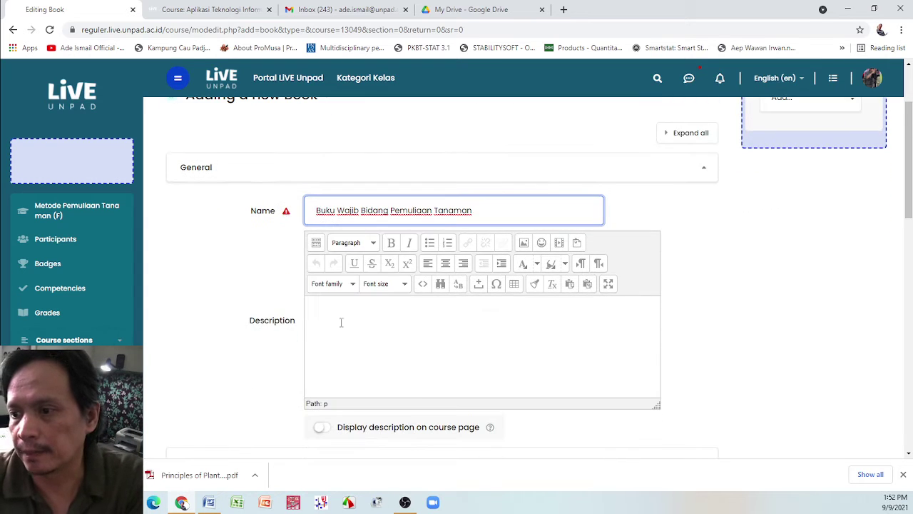
{"action": "left_click", "coordinate": [322, 308]}
{"action": "type", "text": "d"}
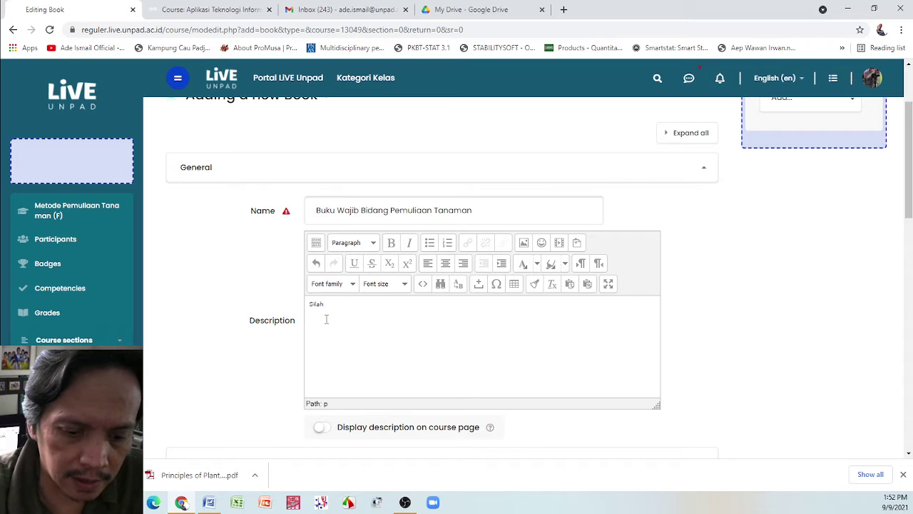
{"action": "type", "text": "ilahka"}
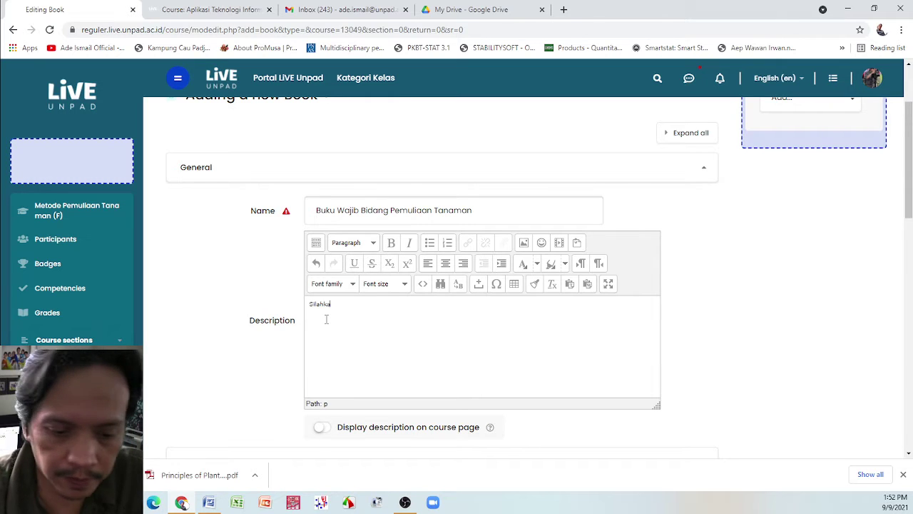
{"action": "type", "text": "n dibaca"}
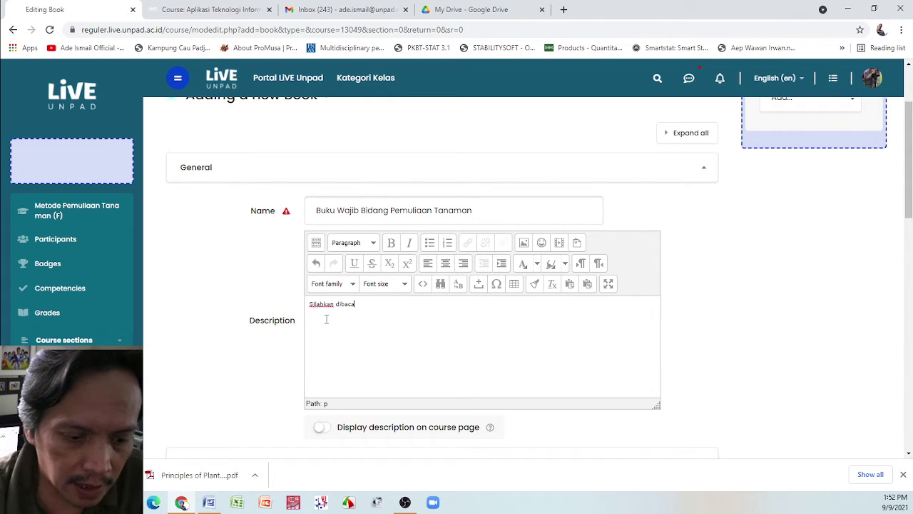
{"action": "type", "text": " dan dipelajari s"}
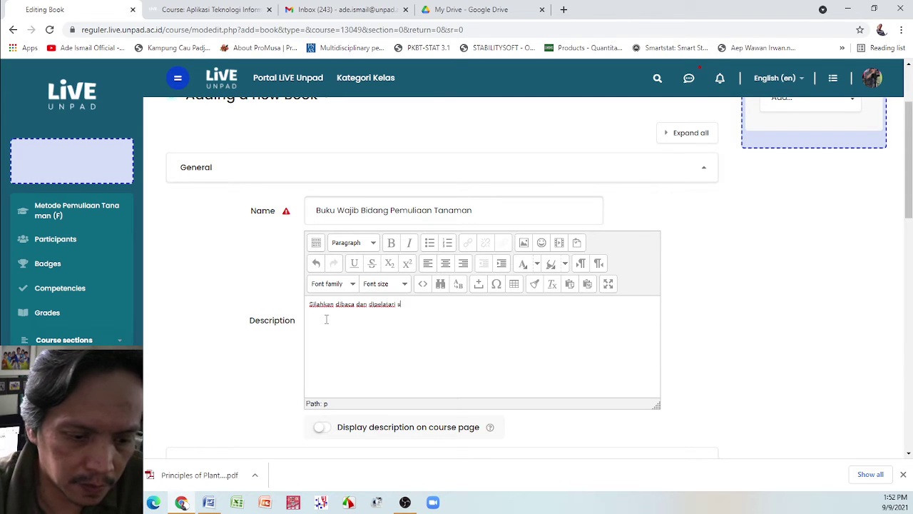
{"action": "type", "text": "esuai pokok bahasan"}
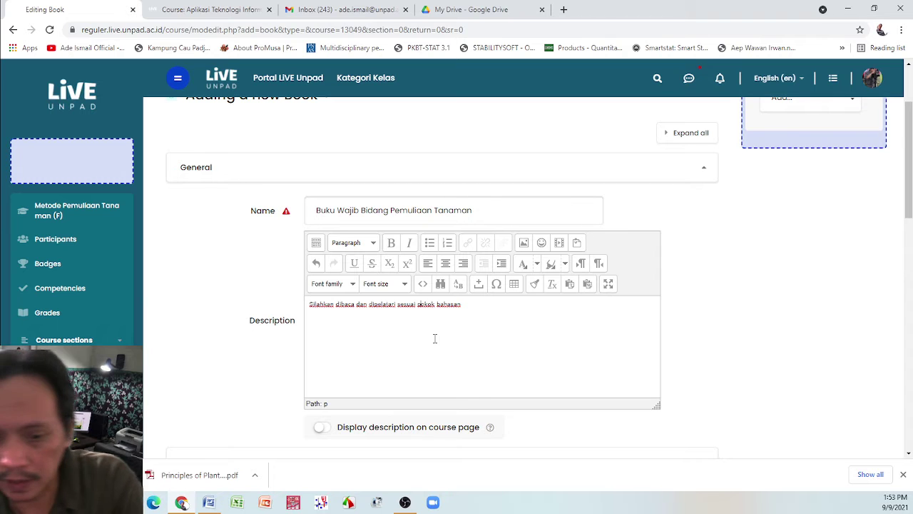
Step: Enable displaying the description on the course page, and save the book, returning to the course
{"action": "scroll", "coordinate": [443, 338], "scroll_direction": "down", "scroll_amount": 1}
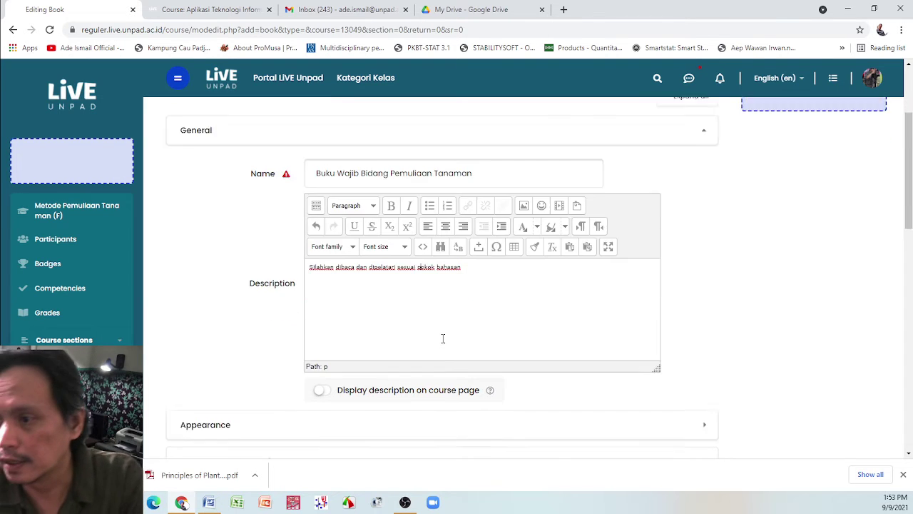
{"action": "scroll", "coordinate": [442, 338], "scroll_direction": "down", "scroll_amount": 3}
{"action": "left_click", "coordinate": [328, 314]}
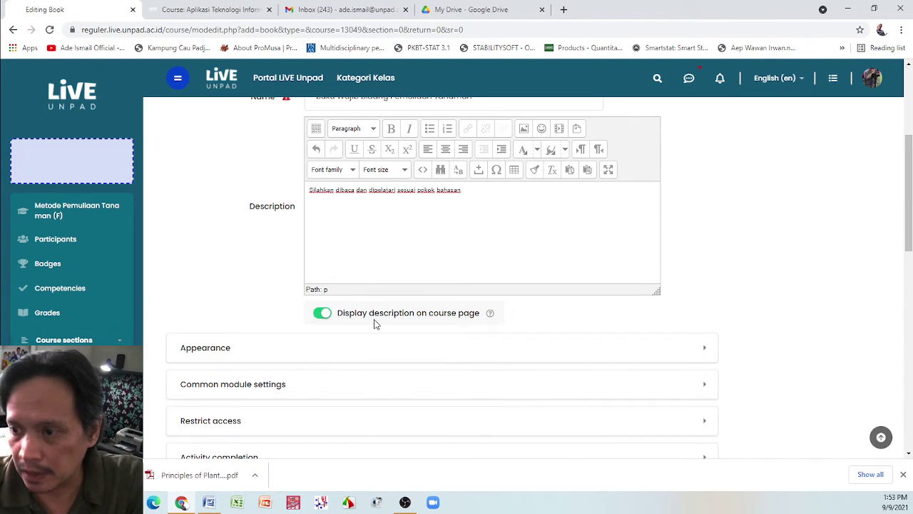
{"action": "scroll", "coordinate": [376, 323], "scroll_direction": "down", "scroll_amount": 3}
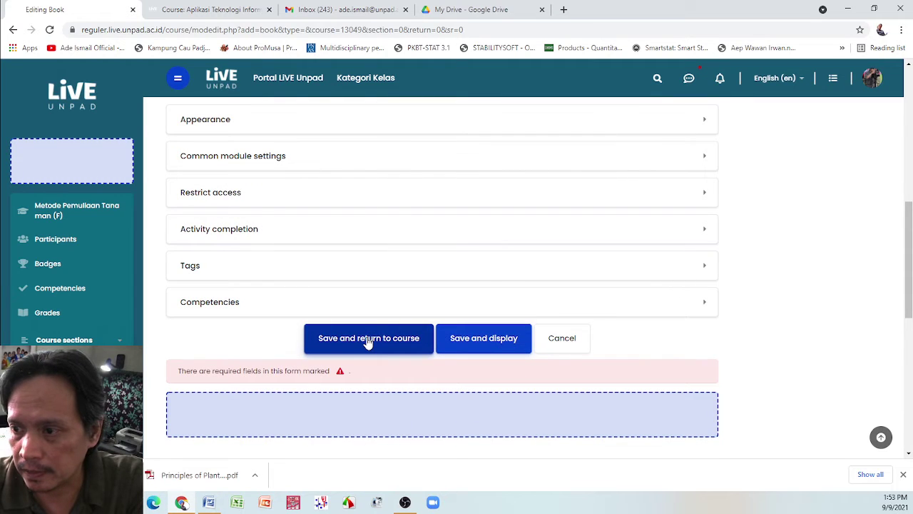
{"action": "left_click", "coordinate": [368, 341]}
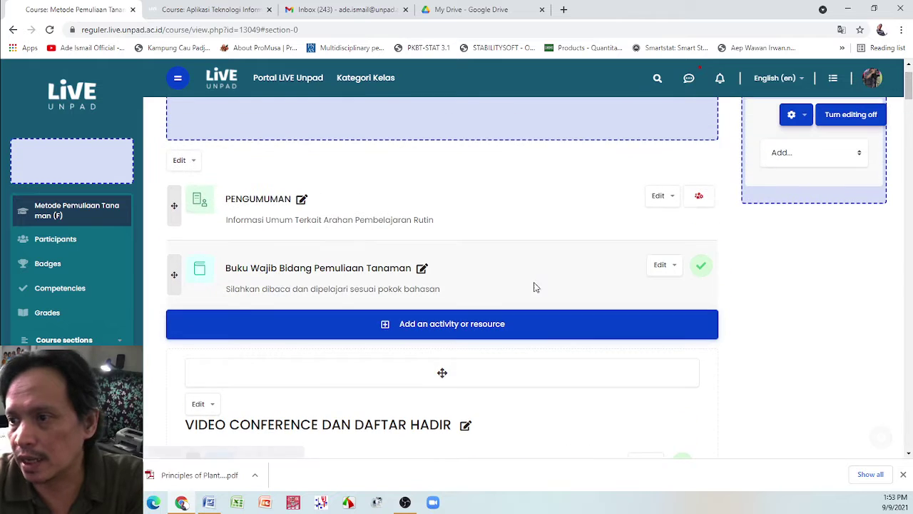
Step: Open the new book Buku Wajib Bidang Pemuliaan Tanaman and title its first chapter "Principles of Plant Breeding"
{"action": "left_click", "coordinate": [293, 275]}
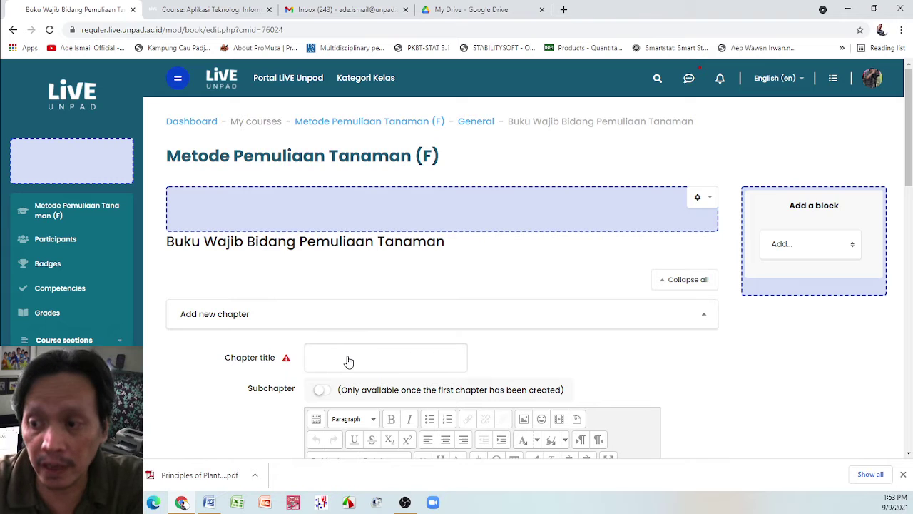
{"action": "scroll", "coordinate": [348, 361], "scroll_direction": "down", "scroll_amount": 1}
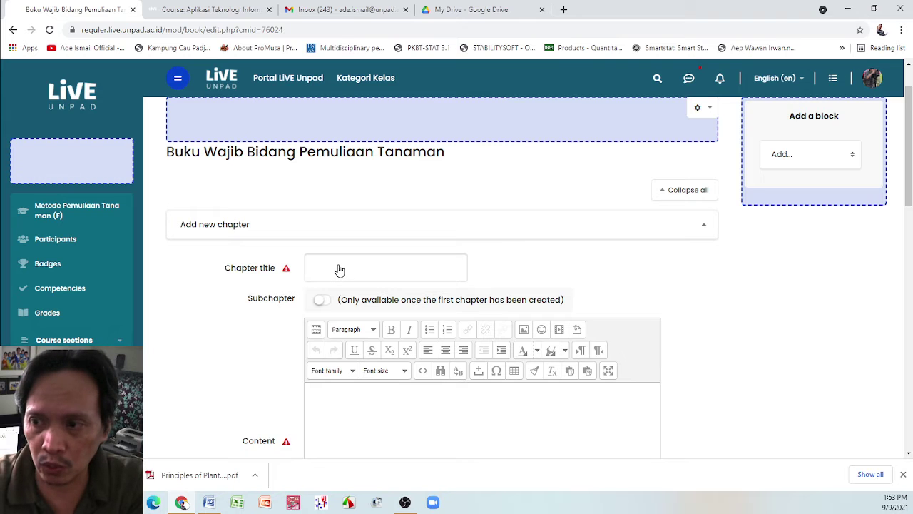
{"action": "left_click", "coordinate": [340, 270]}
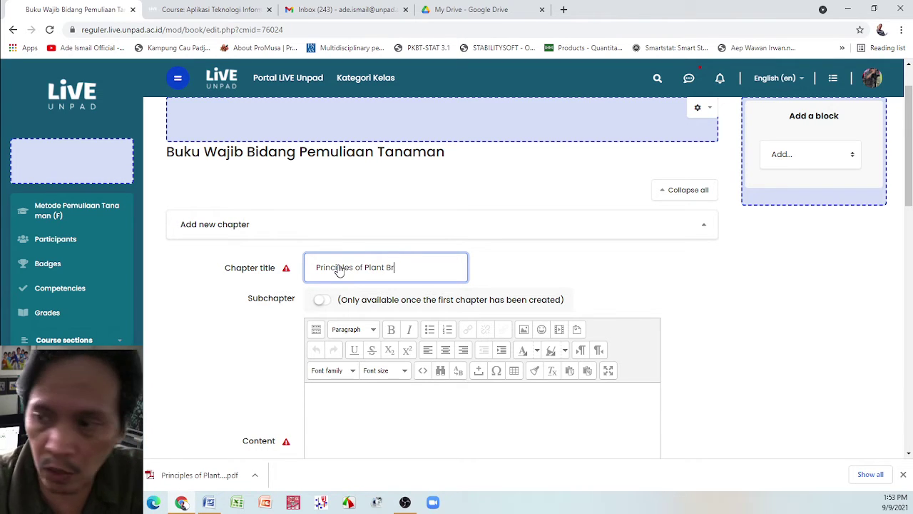
{"action": "type", "text": "eeding"}
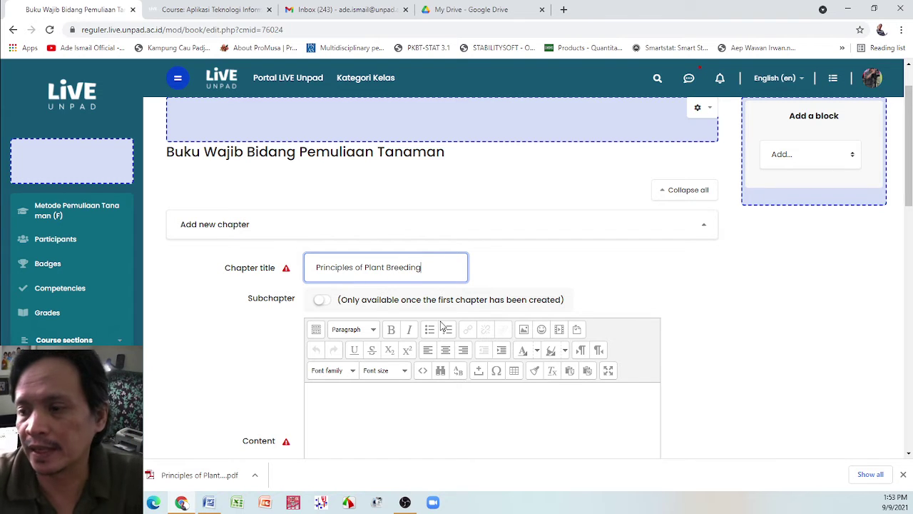
{"action": "scroll", "coordinate": [466, 388], "scroll_direction": "down", "scroll_amount": 2}
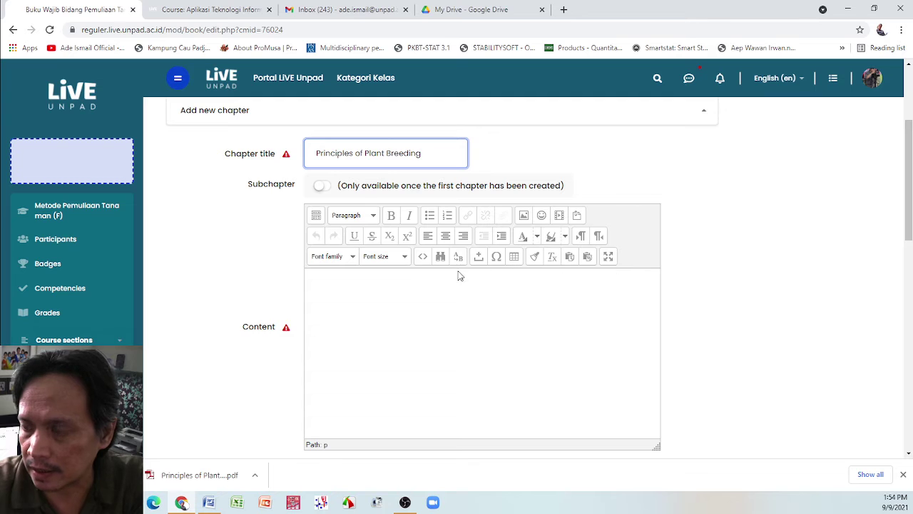
{"action": "left_click", "coordinate": [316, 217]}
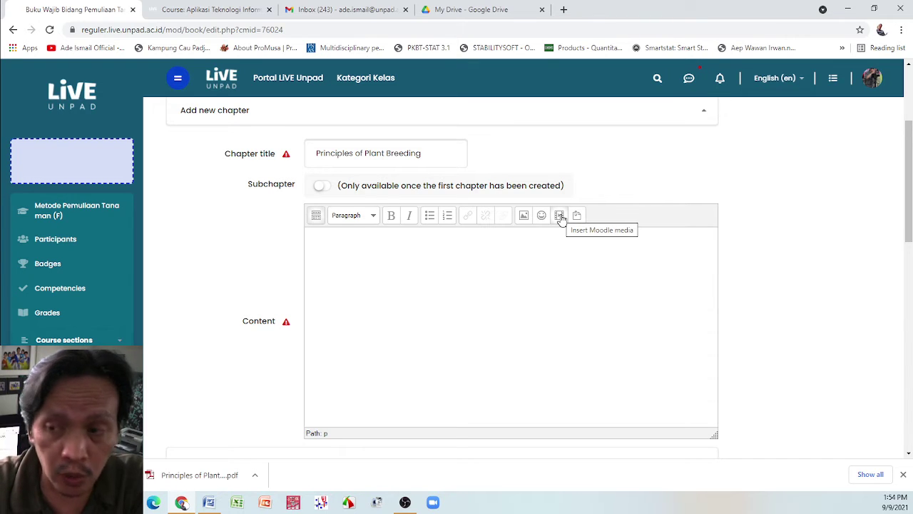
{"action": "left_click", "coordinate": [316, 217]}
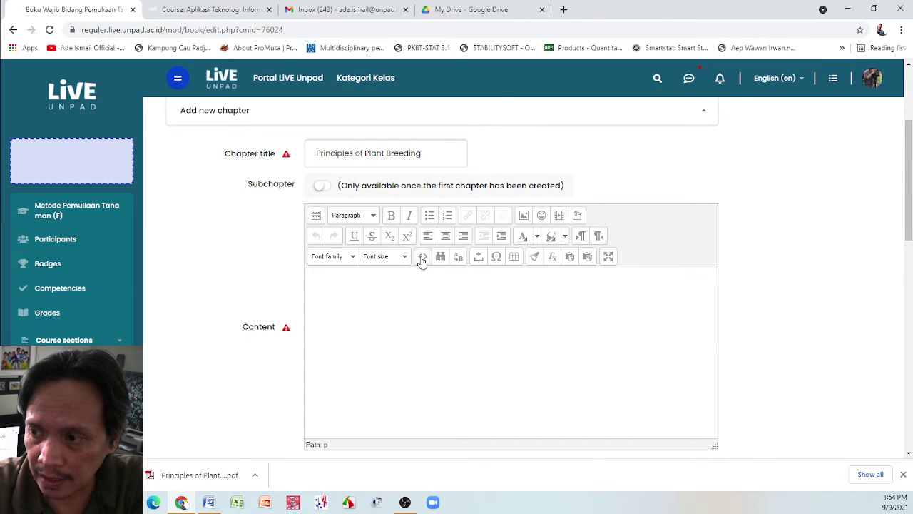
{"action": "left_click", "coordinate": [421, 259]}
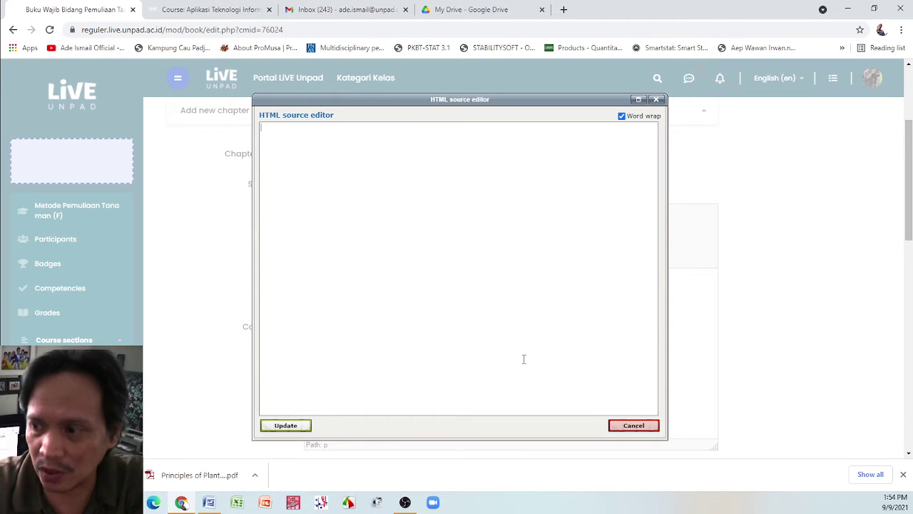
{"action": "left_click", "coordinate": [634, 426]}
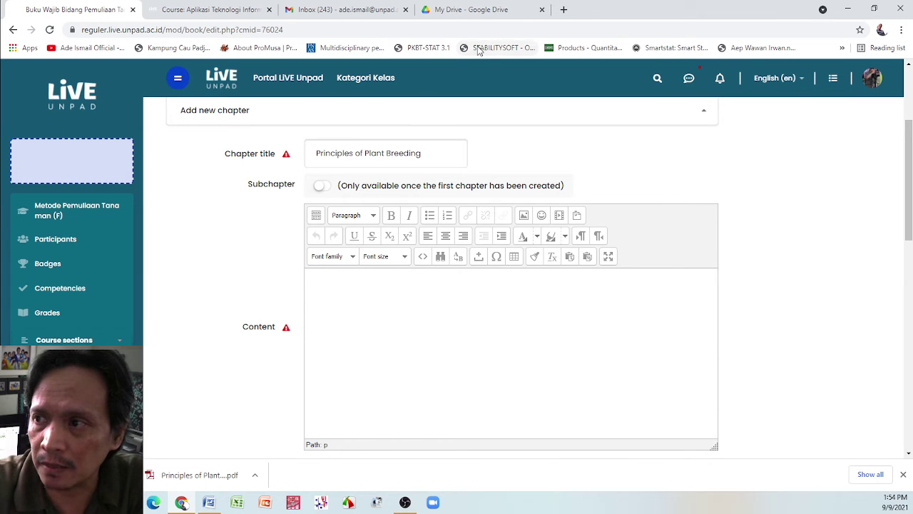
Step: Switch to Google Drive and open the sharing settings of Principles of Plant Genetics and Breeding.pdf in the Books folder
{"action": "left_click", "coordinate": [463, 10]}
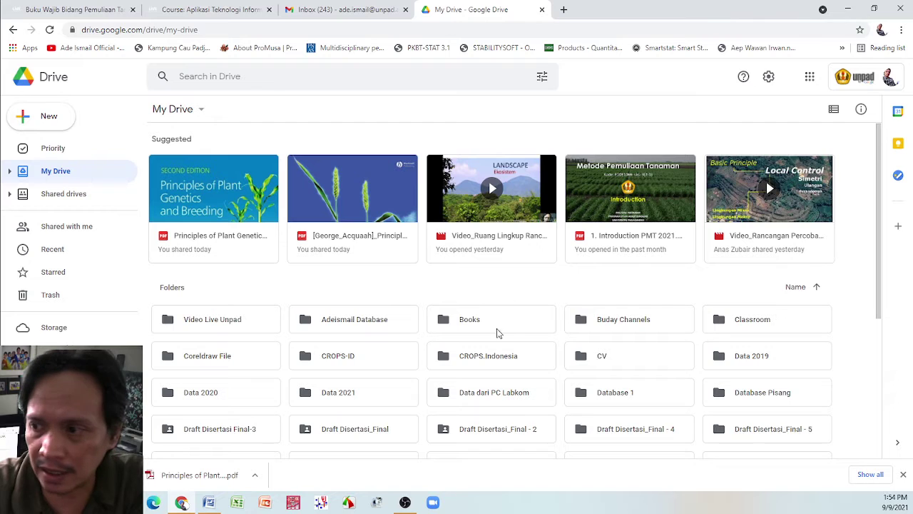
{"action": "double_click", "coordinate": [474, 321]}
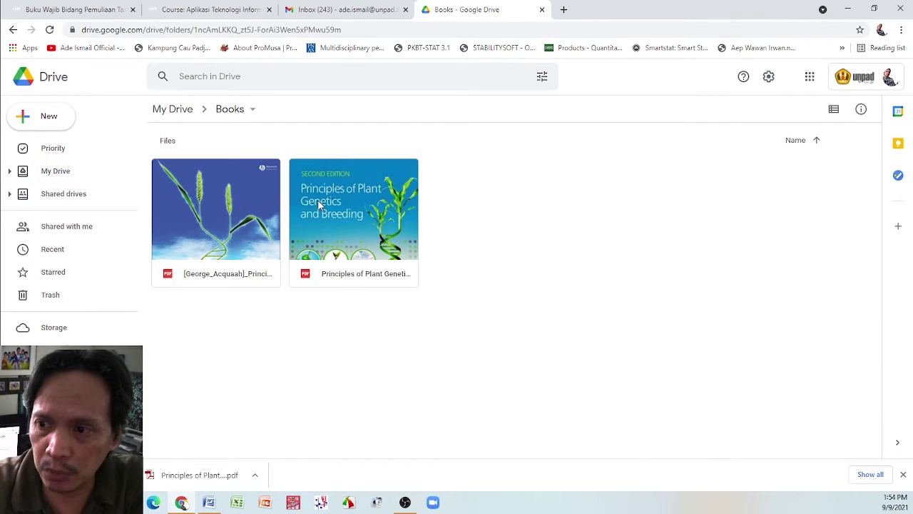
{"action": "right_click", "coordinate": [320, 191]}
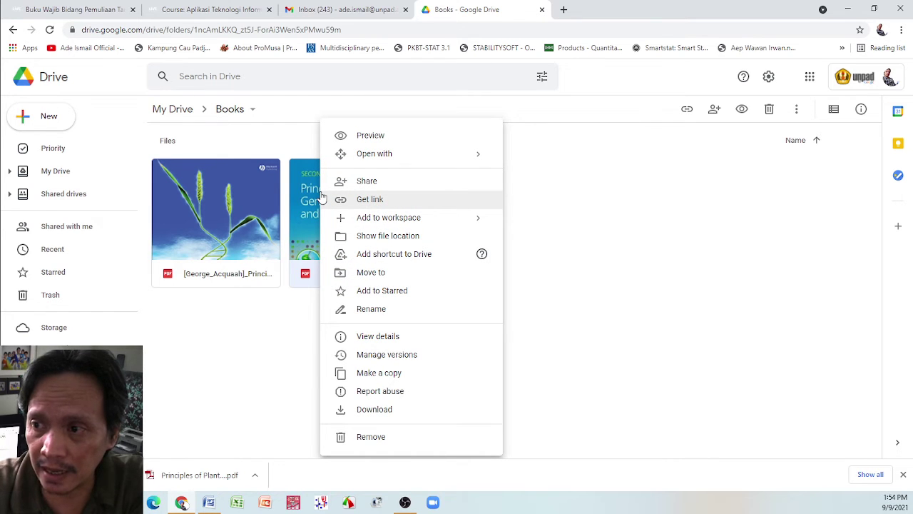
{"action": "right_click", "coordinate": [303, 218]}
{"action": "mouse_move", "coordinate": [303, 218]}
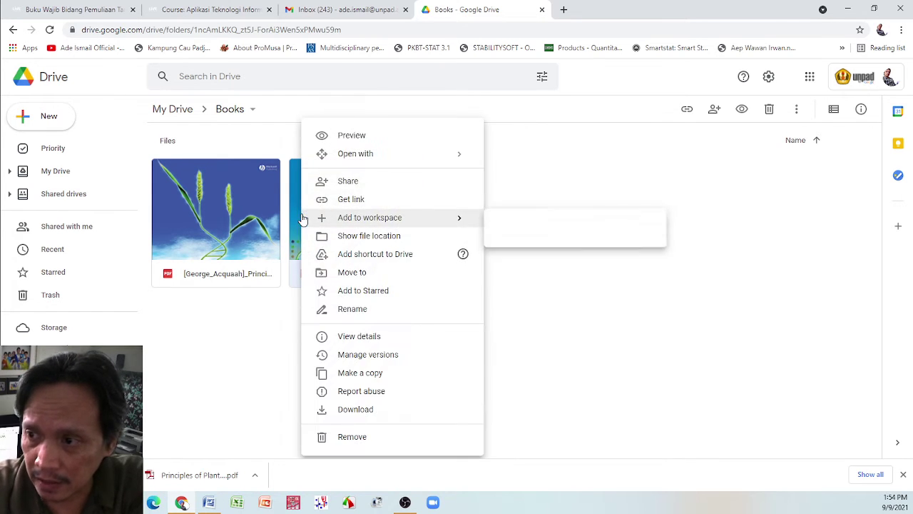
{"action": "left_click", "coordinate": [358, 181]}
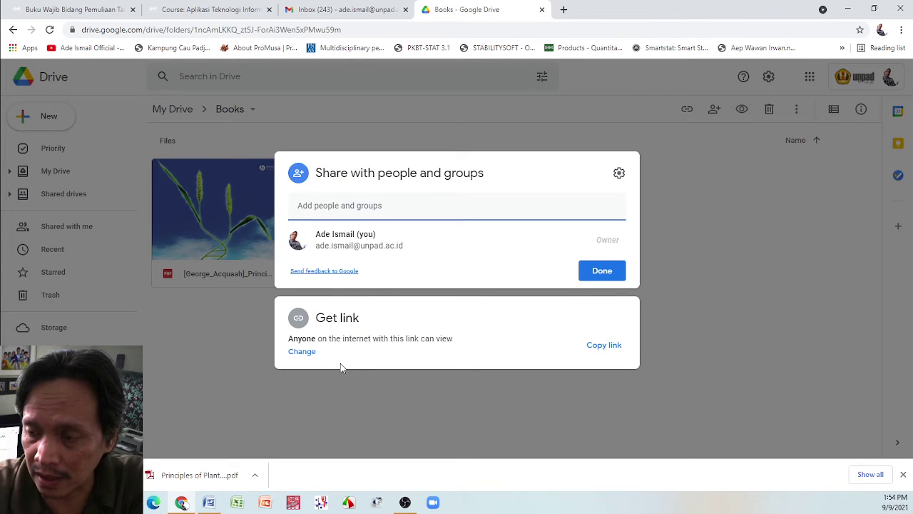
Step: Set the PDF's link access to Anyone with the link and finish sharing
{"action": "left_click", "coordinate": [305, 352]}
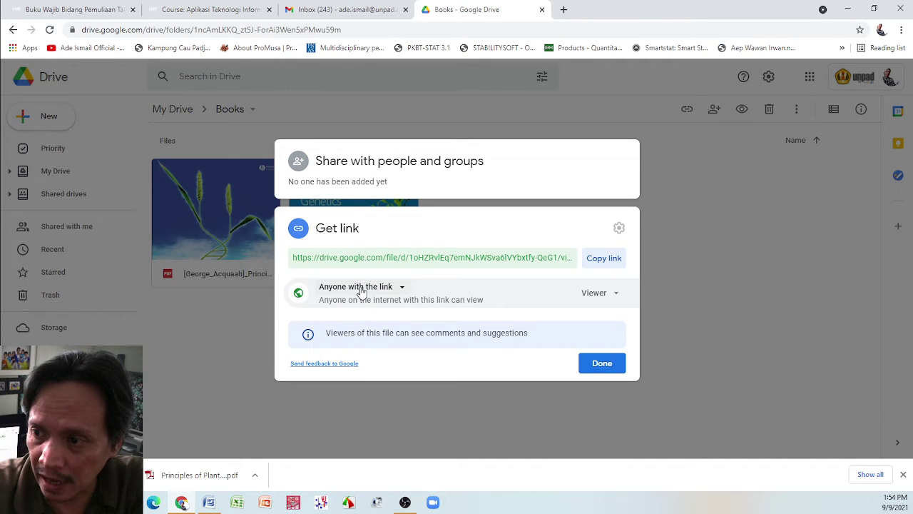
{"action": "left_click", "coordinate": [401, 287]}
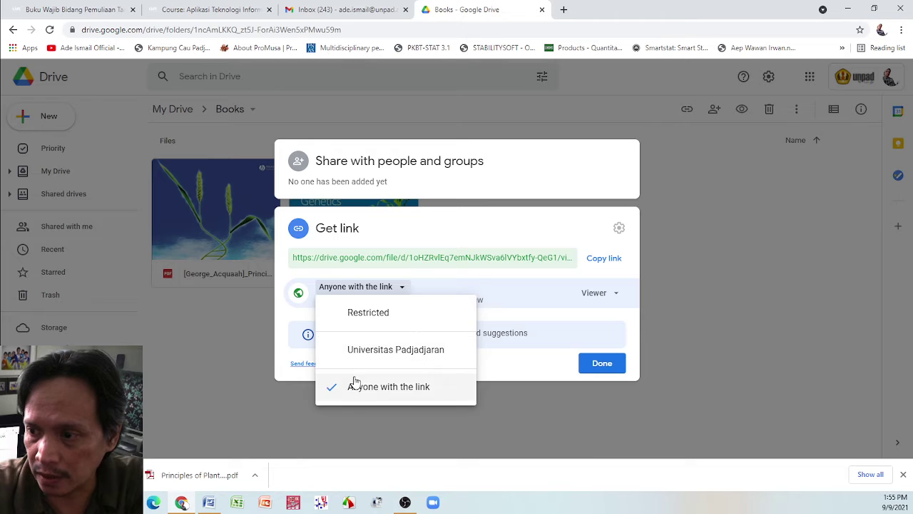
{"action": "left_click", "coordinate": [374, 392]}
{"action": "left_click", "coordinate": [602, 364]}
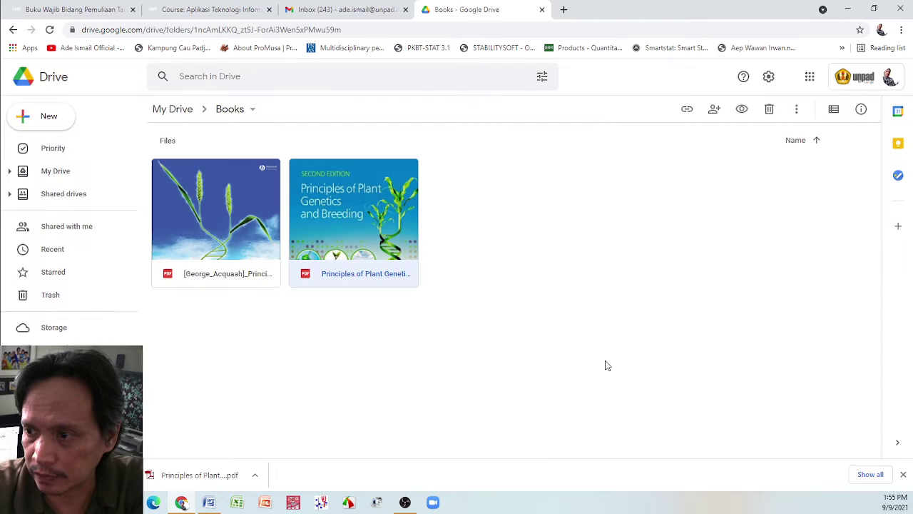
Step: Preview Principles of Plant Genetics and Breeding.pdf and open it in a new window
{"action": "right_click", "coordinate": [344, 189]}
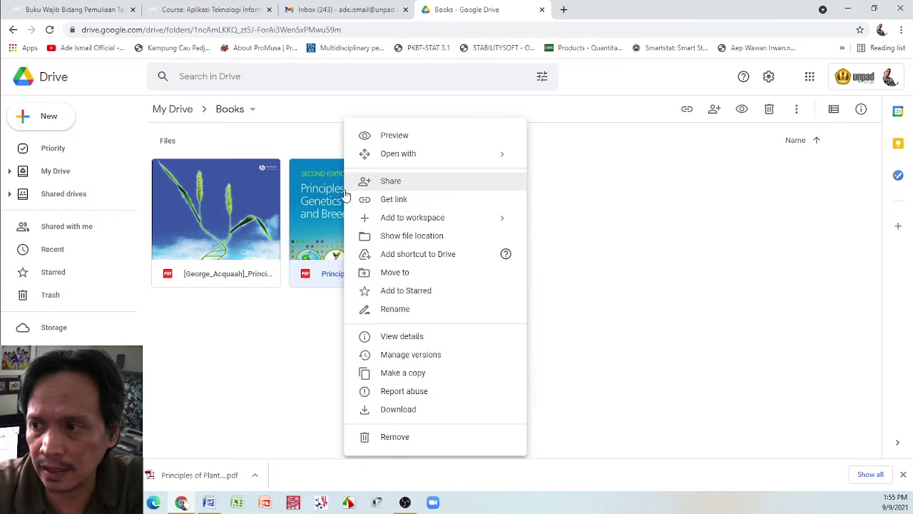
{"action": "left_click", "coordinate": [397, 136]}
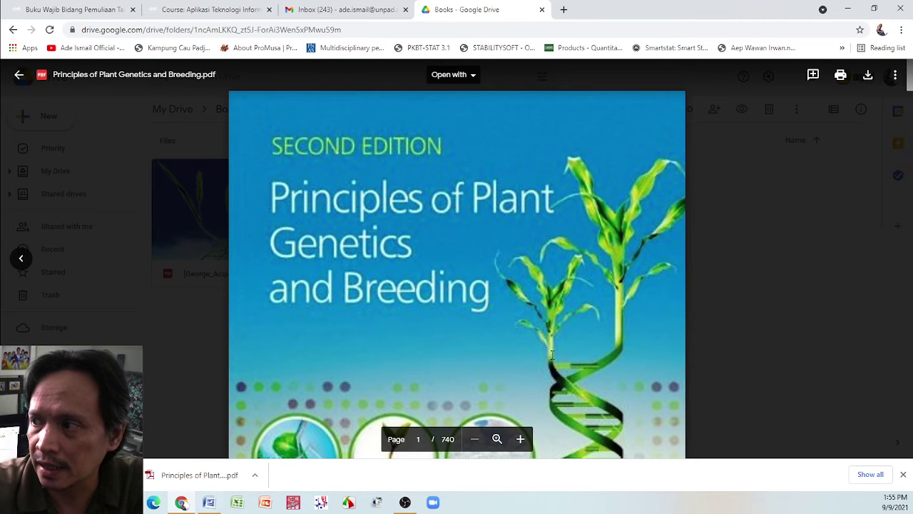
{"action": "left_click", "coordinate": [896, 77]}
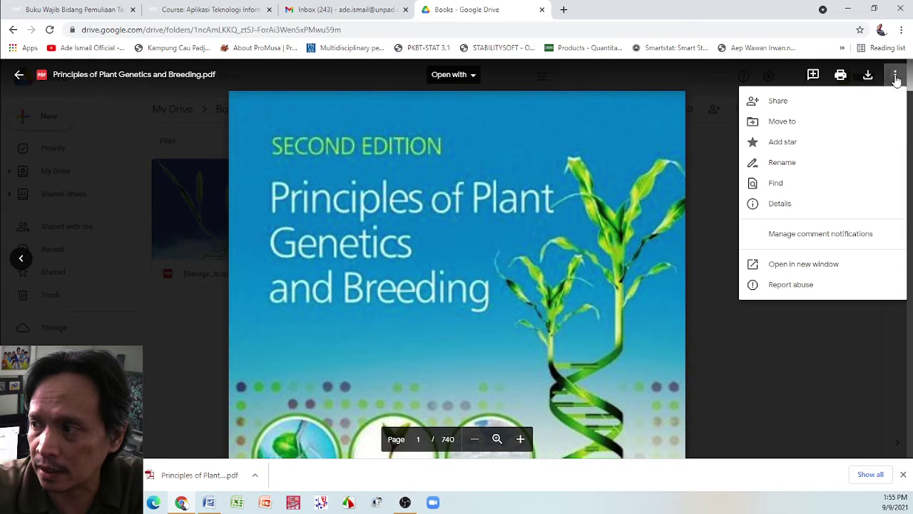
{"action": "left_click", "coordinate": [804, 265]}
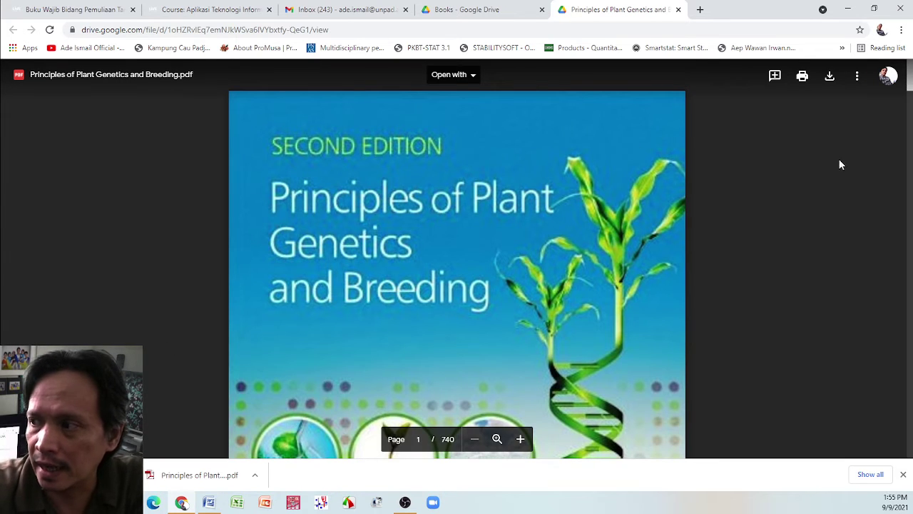
Step: Bring up the PDF's HTML embed code, select the whole iframe code for copying, and close the embed dialog
{"action": "left_click", "coordinate": [857, 81]}
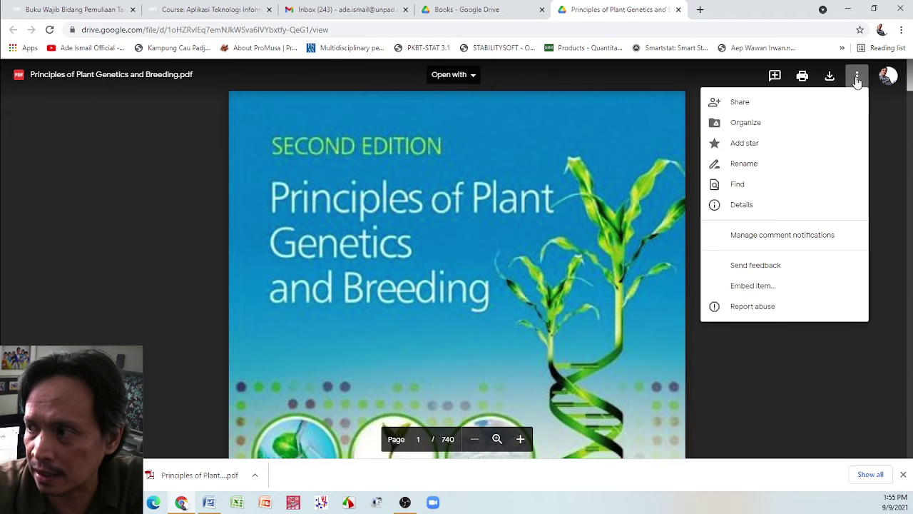
{"action": "left_click", "coordinate": [770, 287]}
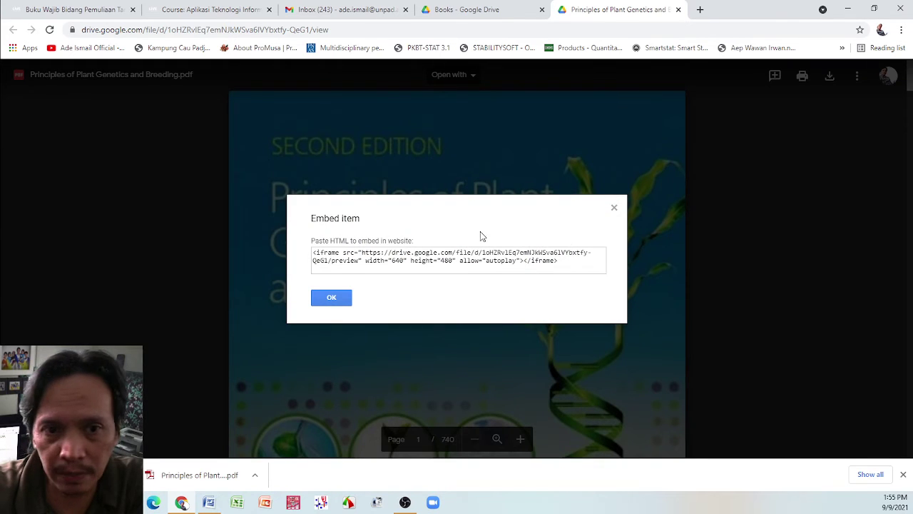
{"action": "left_click_drag", "start_coordinate": [565, 262], "coordinate": [314, 255]}
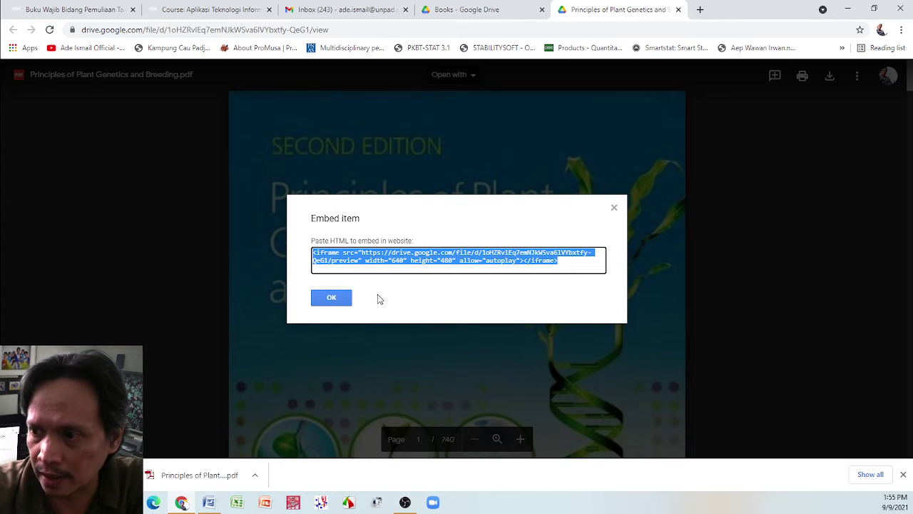
{"action": "left_click", "coordinate": [330, 297]}
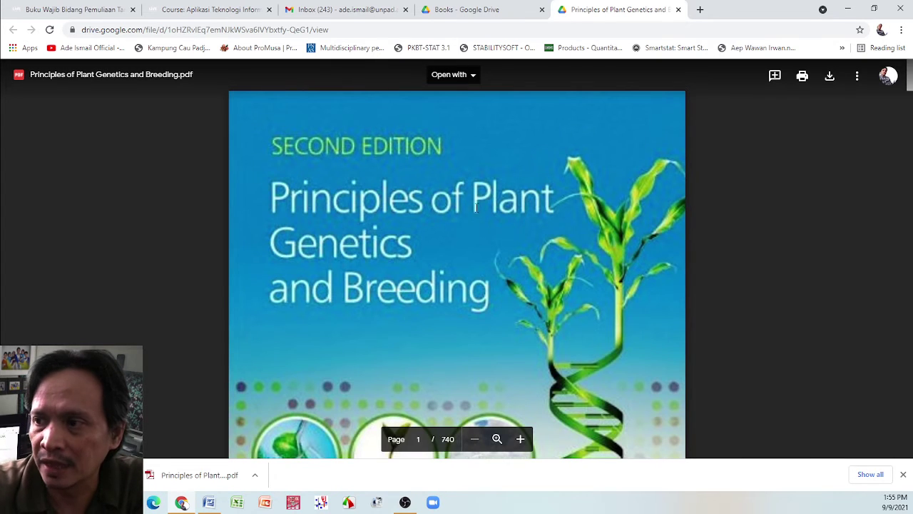
Step: Switch back to the book chapter form, paste the Google Drive iframe embed code into the content's HTML source, and update it
{"action": "left_click", "coordinate": [69, 10]}
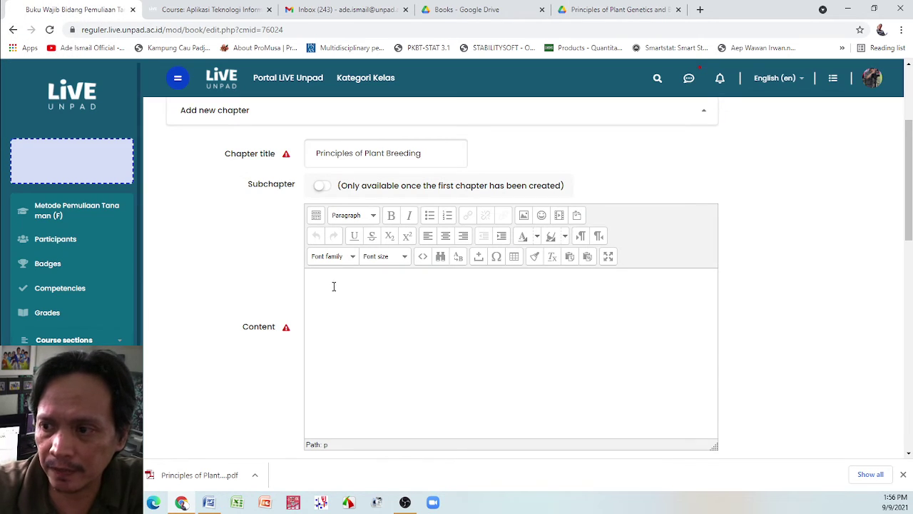
{"action": "left_click", "coordinate": [423, 260]}
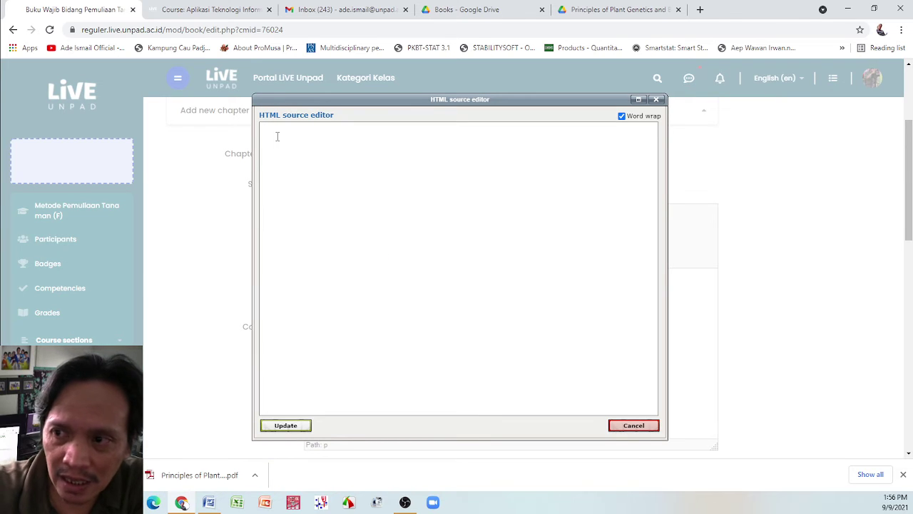
{"action": "right_click", "coordinate": [278, 139]}
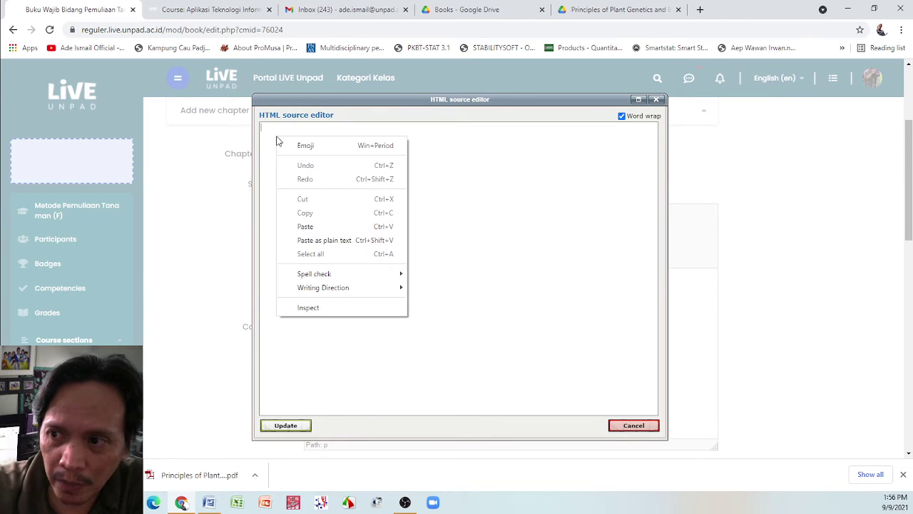
{"action": "left_click", "coordinate": [314, 226]}
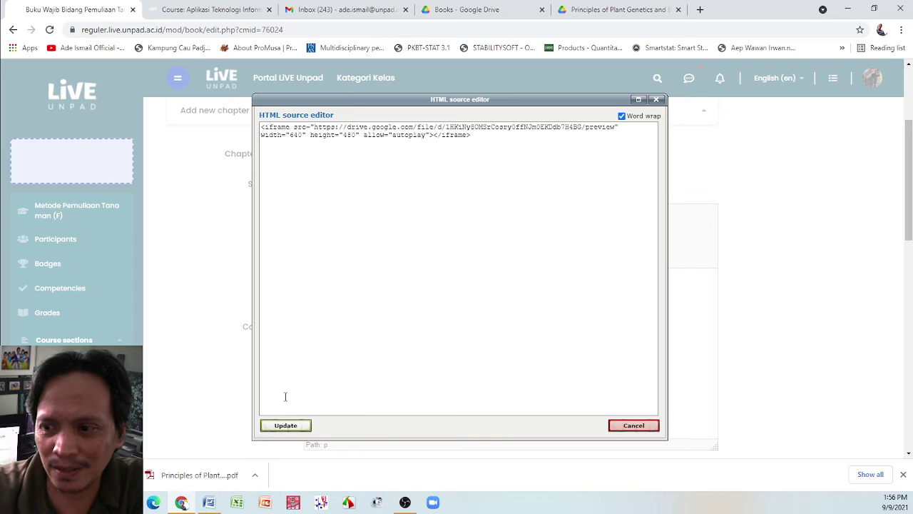
{"action": "left_click", "coordinate": [285, 426]}
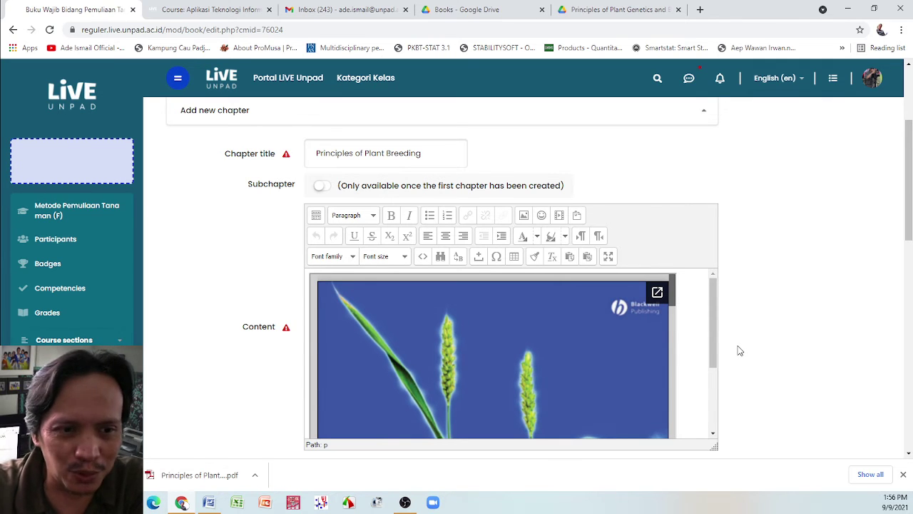
Step: Check the embedded PDF in the chapter content and save the chapter
{"action": "scroll", "coordinate": [740, 351], "scroll_direction": "down", "scroll_amount": 2}
{"action": "scroll", "coordinate": [642, 300], "scroll_direction": "down", "scroll_amount": 3}
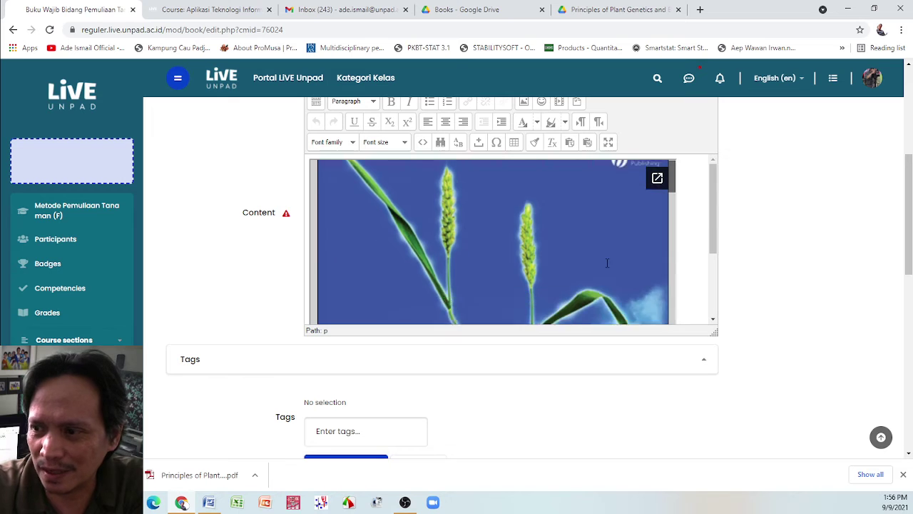
{"action": "scroll", "coordinate": [607, 263], "scroll_direction": "down", "scroll_amount": 4}
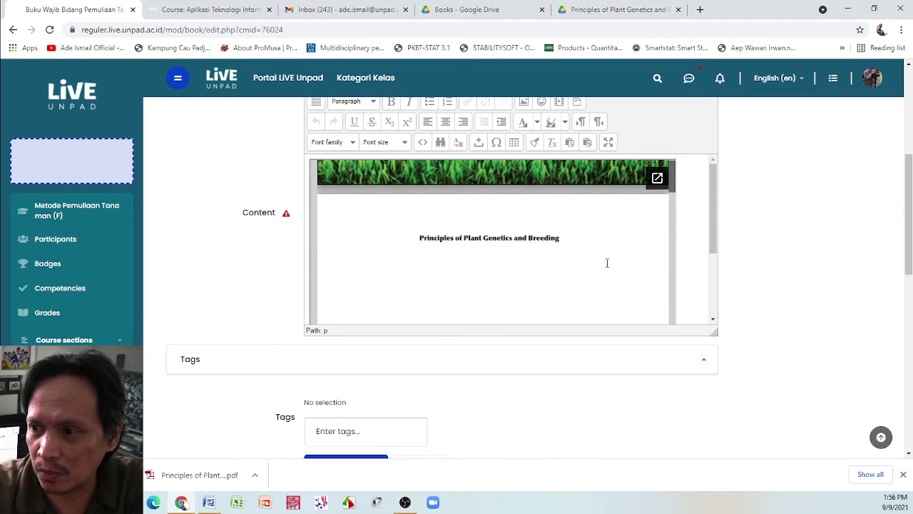
{"action": "scroll", "coordinate": [608, 264], "scroll_direction": "up", "scroll_amount": 1}
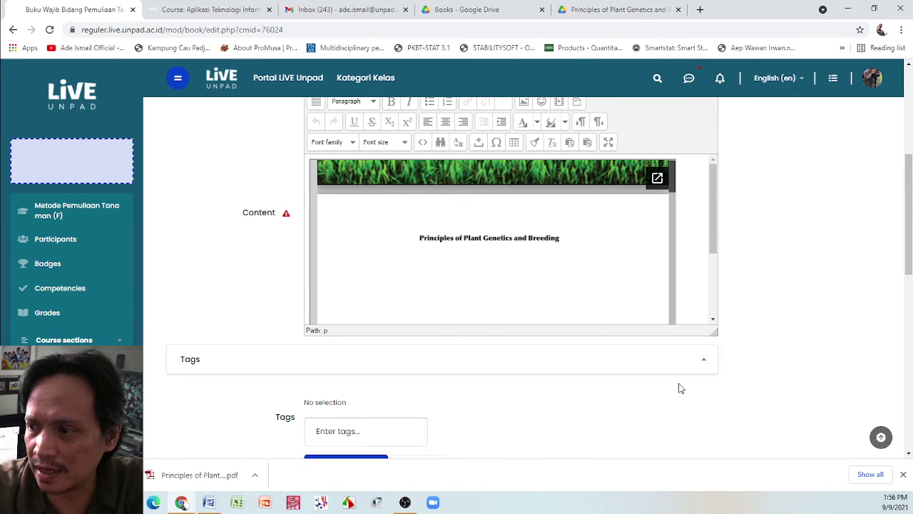
{"action": "scroll", "coordinate": [678, 388], "scroll_direction": "down", "scroll_amount": 2}
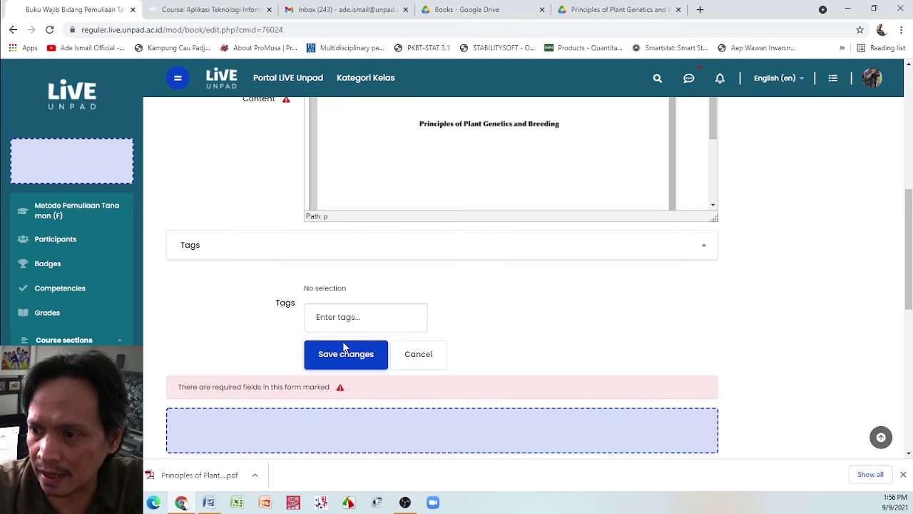
{"action": "left_click", "coordinate": [348, 357]}
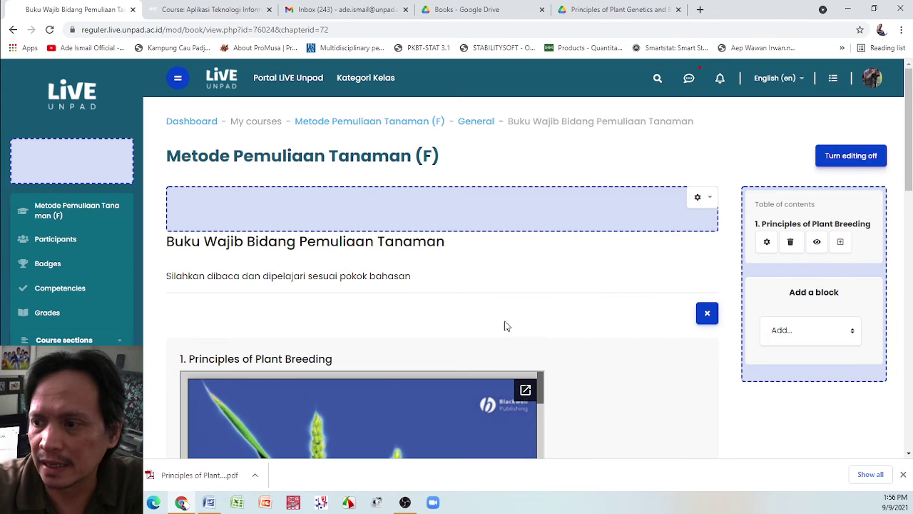
Step: Review the saved chapter page, turn editing off, and return to the Metode Pemuliaan Tanaman (F) course page
{"action": "scroll", "coordinate": [582, 334], "scroll_direction": "down", "scroll_amount": 2}
{"action": "scroll", "coordinate": [591, 335], "scroll_direction": "down", "scroll_amount": 2}
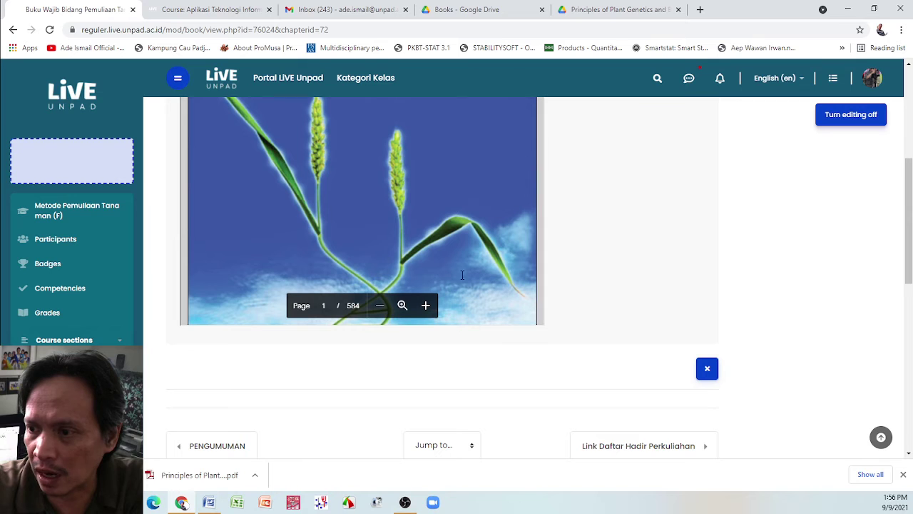
{"action": "scroll", "coordinate": [595, 281], "scroll_direction": "up", "scroll_amount": 4}
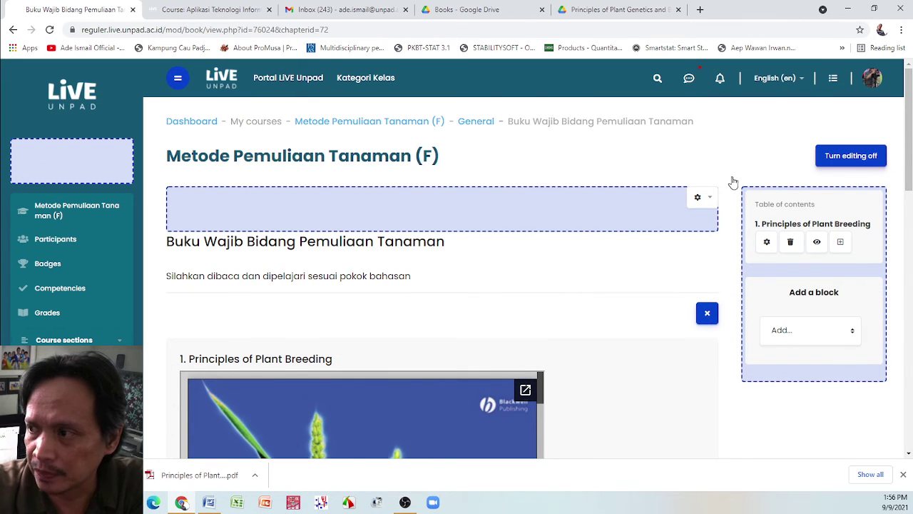
{"action": "left_click", "coordinate": [848, 157]}
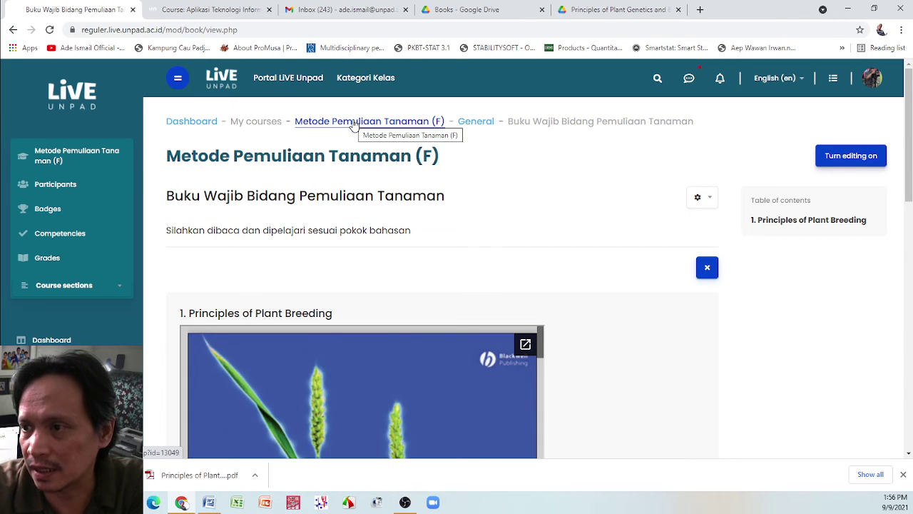
{"action": "left_click", "coordinate": [354, 121]}
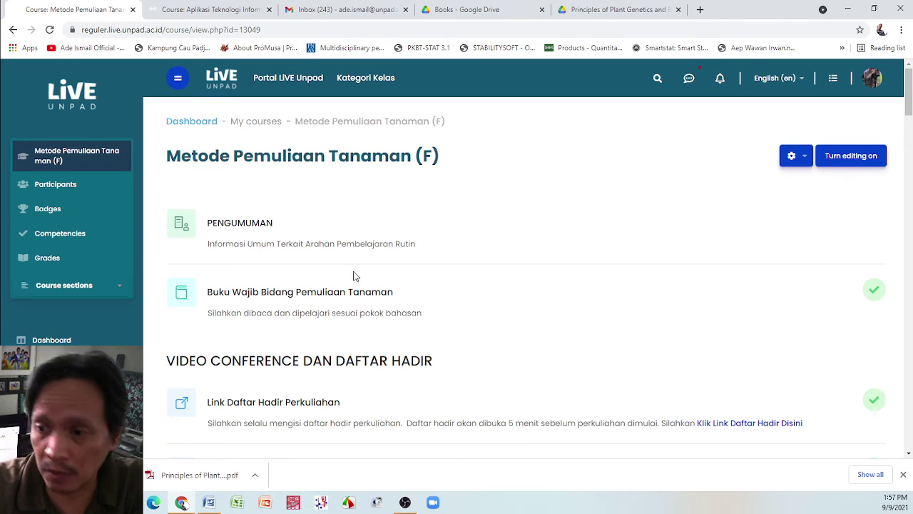
Step: Open Buku Wajib Bidang Pemuliaan Tanaman from the course page and browse the opening pages of the embedded PDF
{"action": "left_click", "coordinate": [238, 295]}
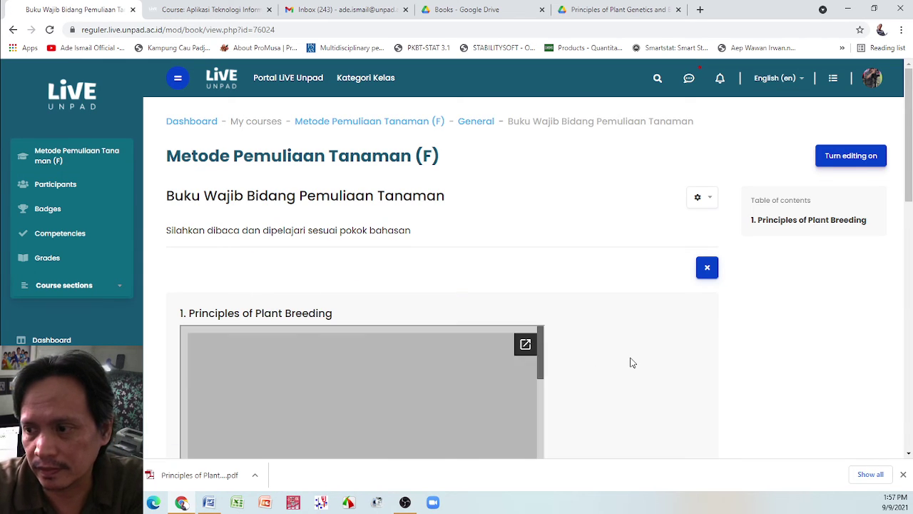
{"action": "scroll", "coordinate": [630, 363], "scroll_direction": "down", "scroll_amount": 2}
{"action": "scroll", "coordinate": [631, 363], "scroll_direction": "down", "scroll_amount": 1}
{"action": "scroll", "coordinate": [469, 283], "scroll_direction": "down", "scroll_amount": 5}
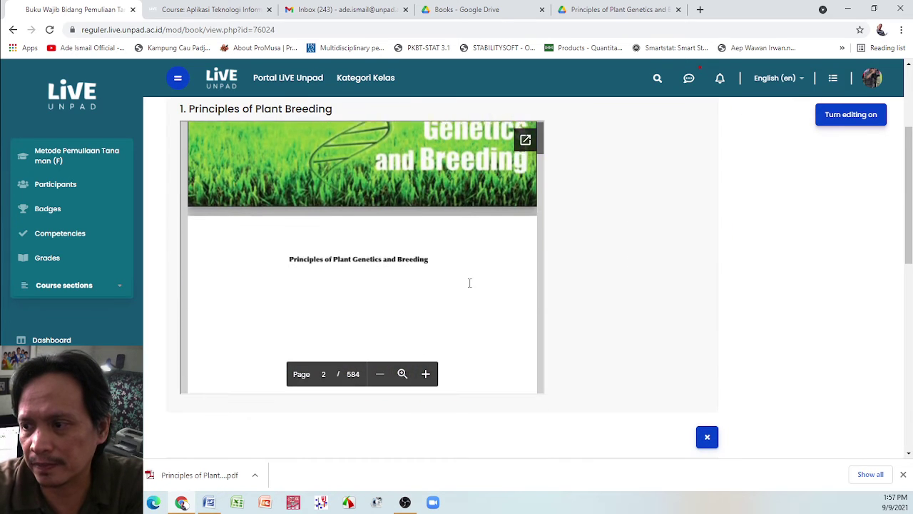
{"action": "scroll", "coordinate": [470, 283], "scroll_direction": "down", "scroll_amount": 8}
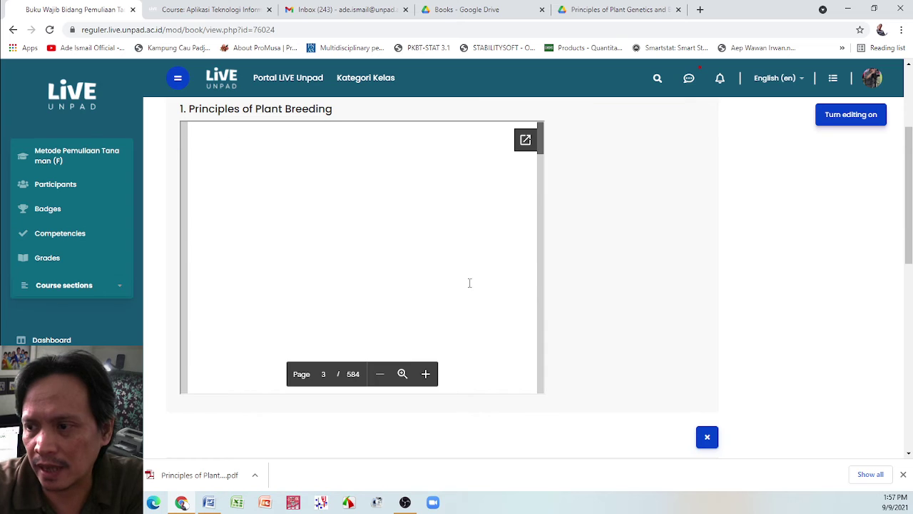
{"action": "scroll", "coordinate": [469, 284], "scroll_direction": "down", "scroll_amount": 5}
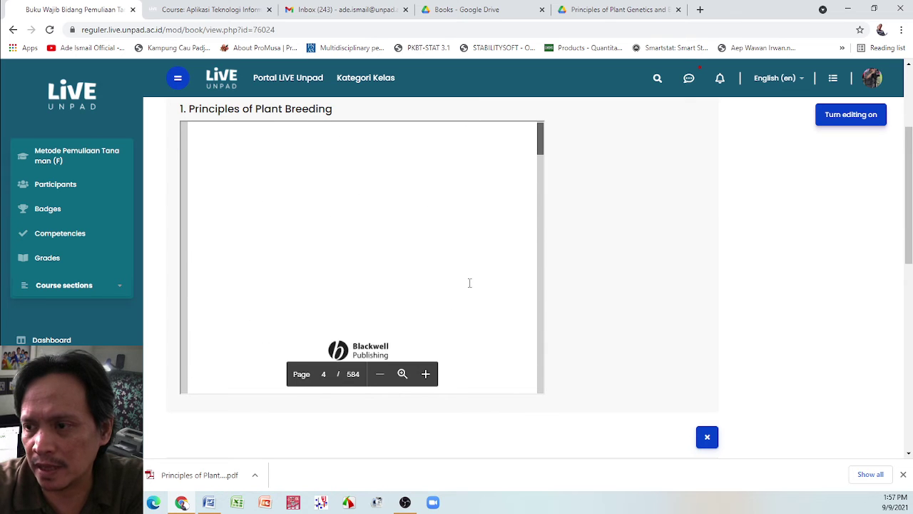
{"action": "scroll", "coordinate": [470, 283], "scroll_direction": "down", "scroll_amount": 5}
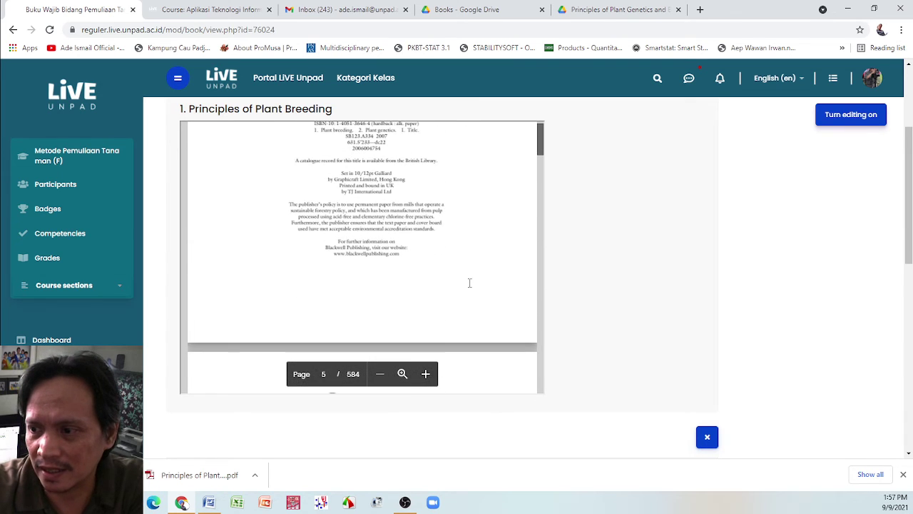
Step: Finish looking over the embedded PDF in the book and return to the Metode Pemuliaan Tanaman (F) course page
{"action": "scroll", "coordinate": [594, 315], "scroll_direction": "down", "scroll_amount": 3}
{"action": "scroll", "coordinate": [596, 314], "scroll_direction": "up", "scroll_amount": 7}
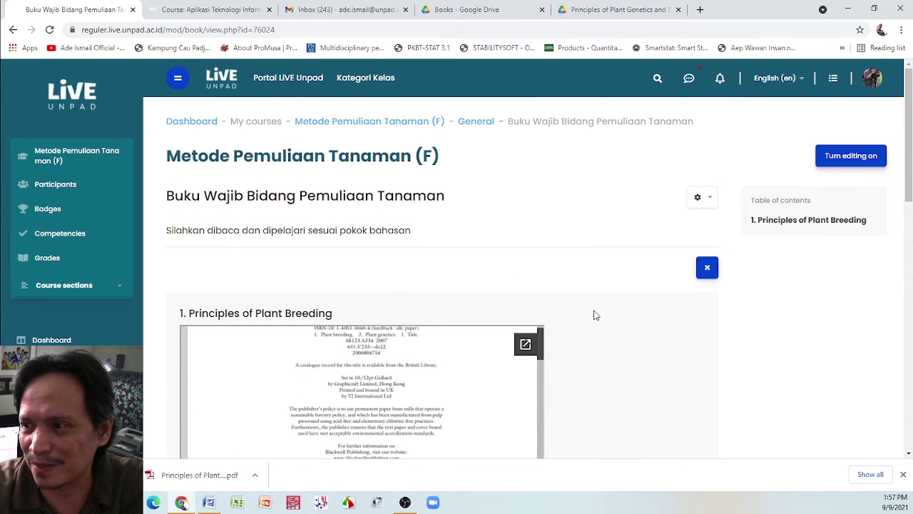
{"action": "left_click", "coordinate": [365, 122]}
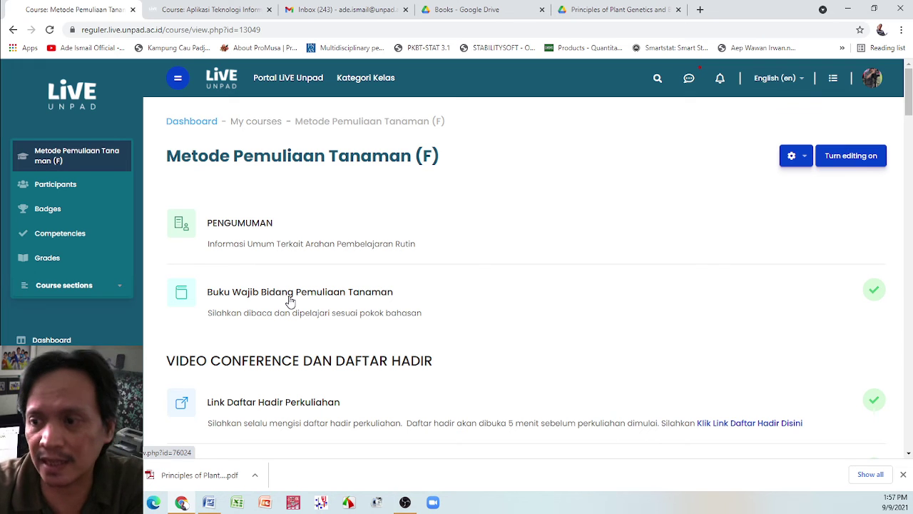
Step: With course editing turned on, start a new Book resource in the General section and name it Buku Wajib 2
{"action": "left_click", "coordinate": [857, 159]}
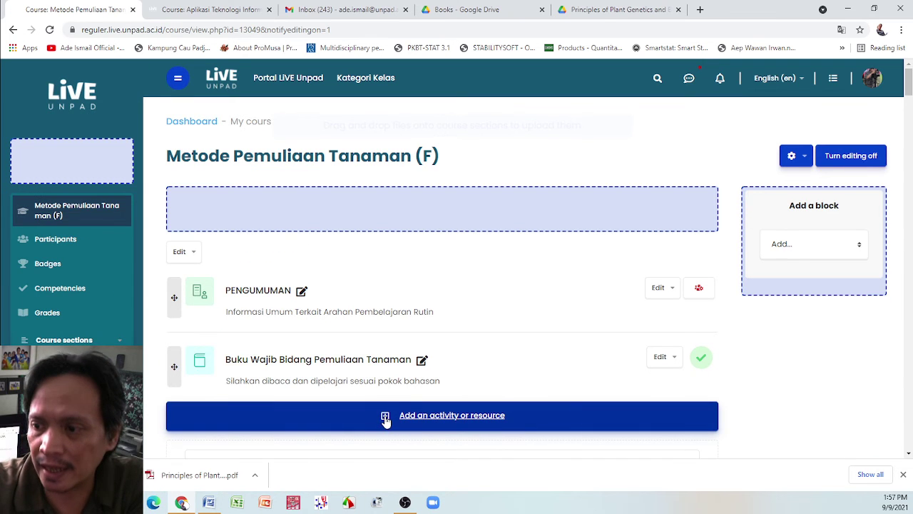
{"action": "left_click", "coordinate": [385, 419]}
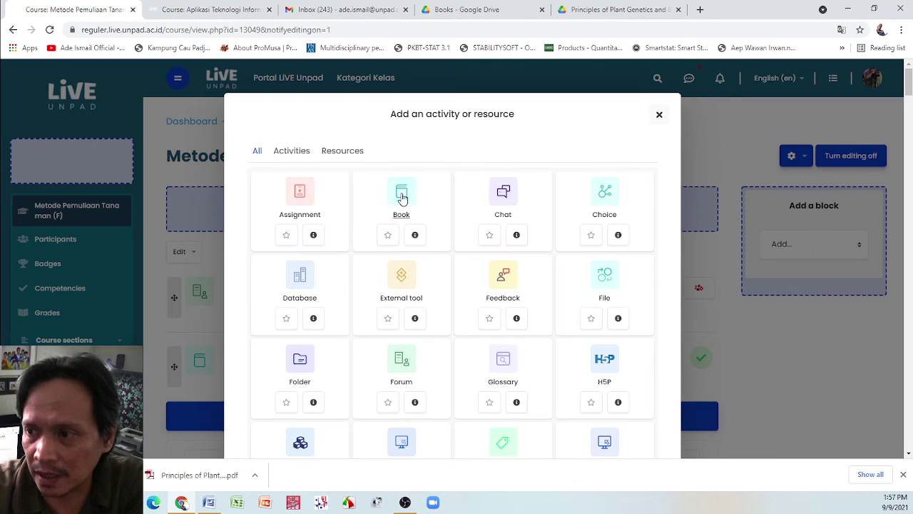
{"action": "left_click", "coordinate": [345, 152]}
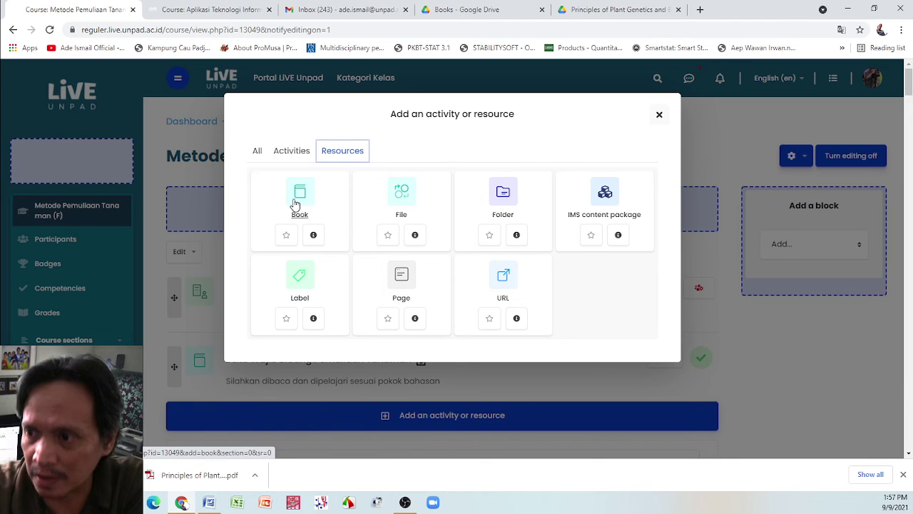
{"action": "left_click", "coordinate": [296, 205]}
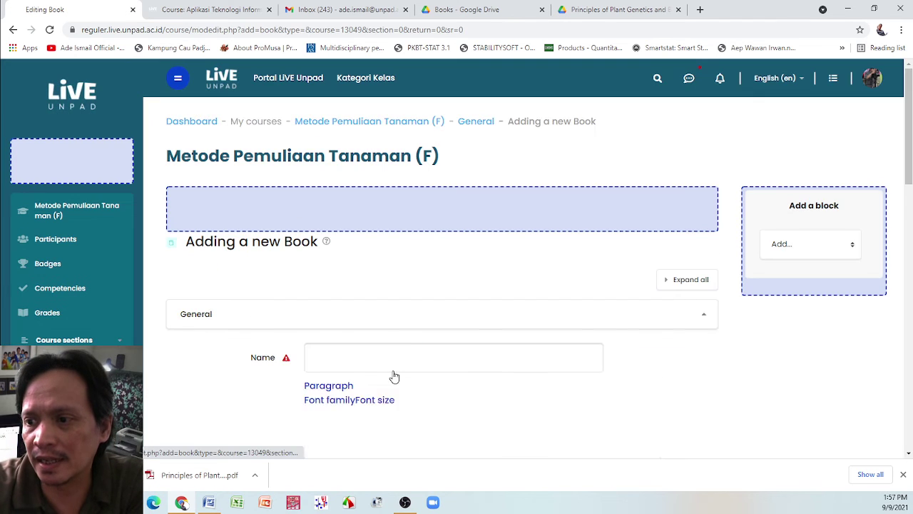
{"action": "left_click", "coordinate": [357, 362]}
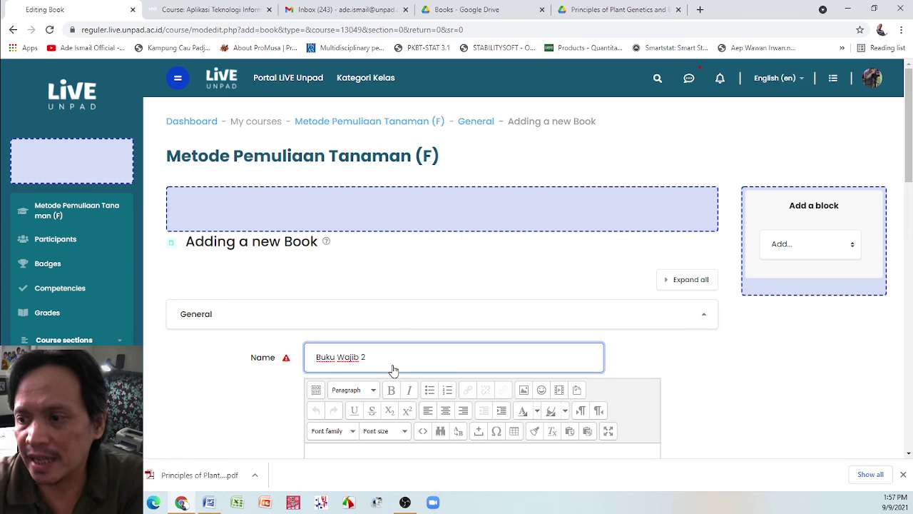
Step: Paste the Google Drive iframe embed code into the HTML source of the book's description and update it
{"action": "scroll", "coordinate": [475, 387], "scroll_direction": "down", "scroll_amount": 1}
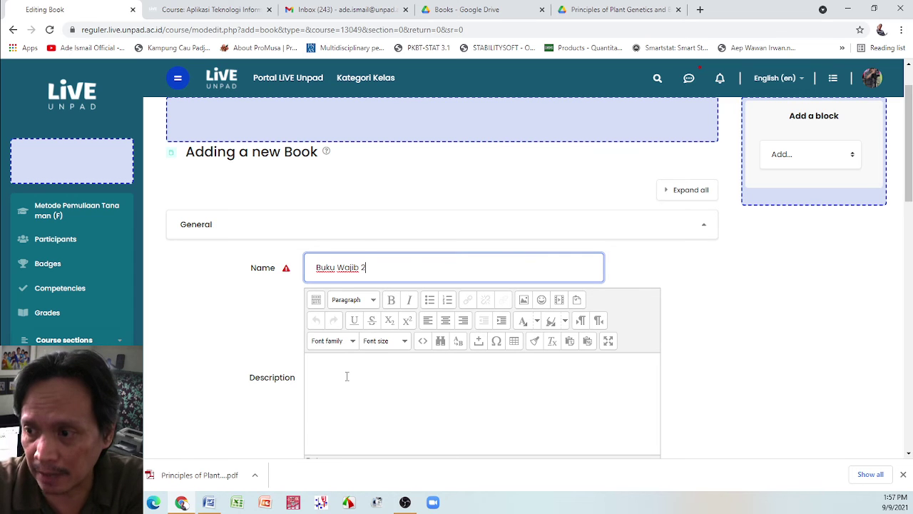
{"action": "left_click", "coordinate": [422, 341]}
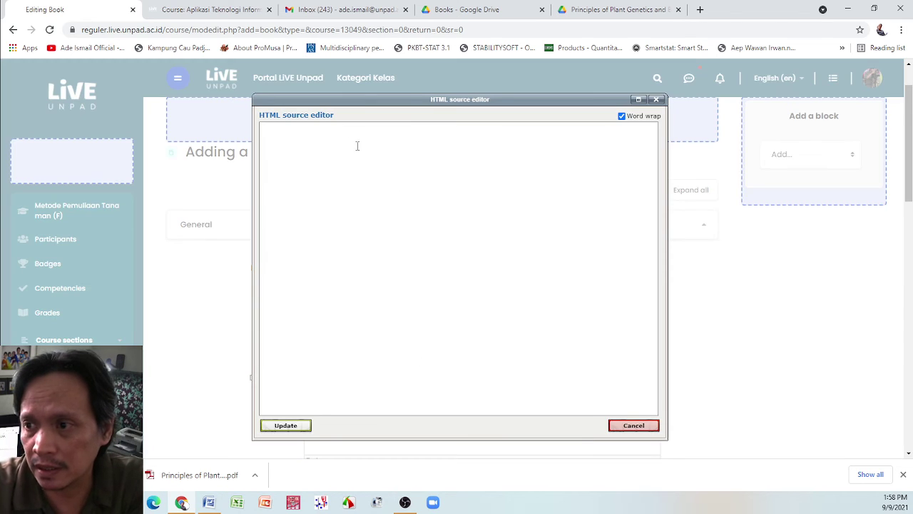
{"action": "right_click", "coordinate": [318, 139]}
{"action": "left_click", "coordinate": [357, 228]}
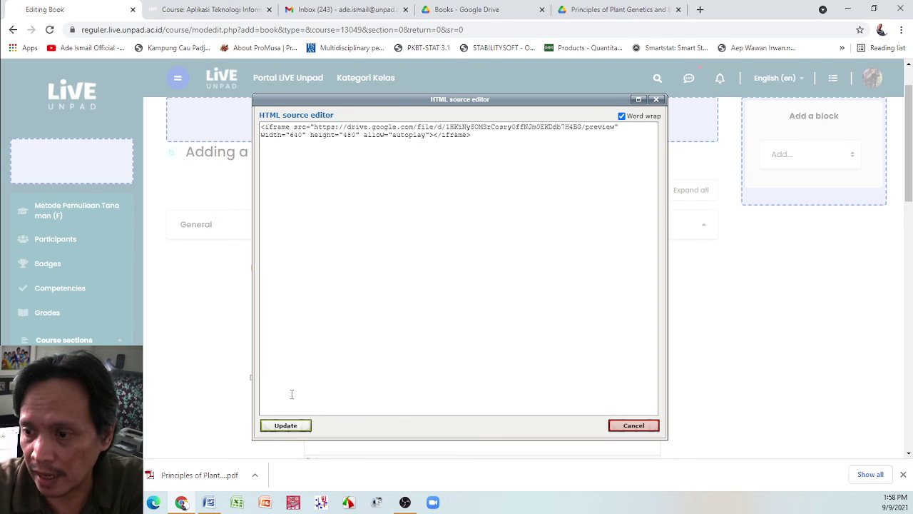
{"action": "left_click", "coordinate": [287, 426]}
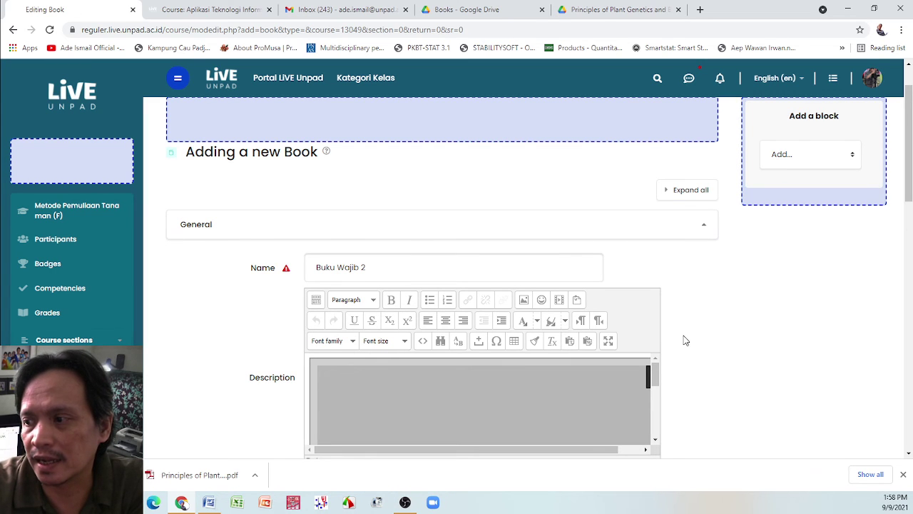
Step: Enable displaying the description on the course page, then save the book and return to the course
{"action": "scroll", "coordinate": [721, 340], "scroll_direction": "down", "scroll_amount": 2}
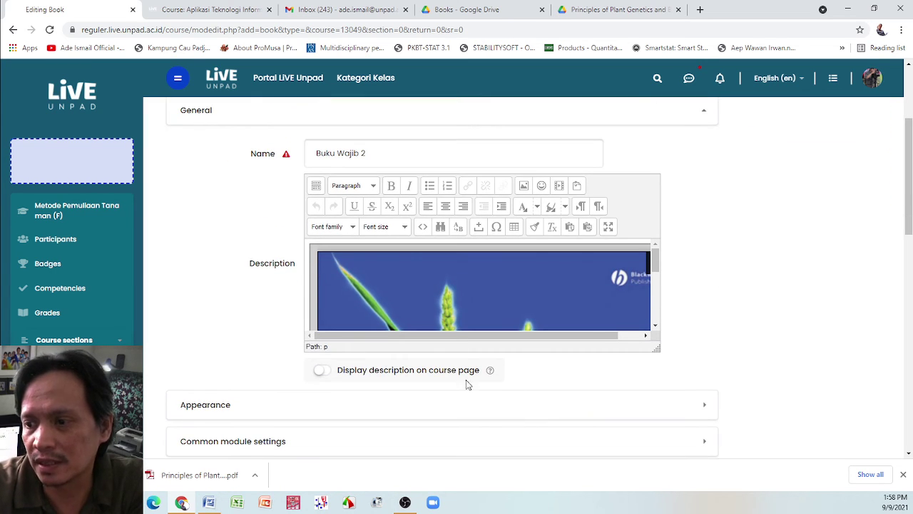
{"action": "left_click", "coordinate": [328, 373]}
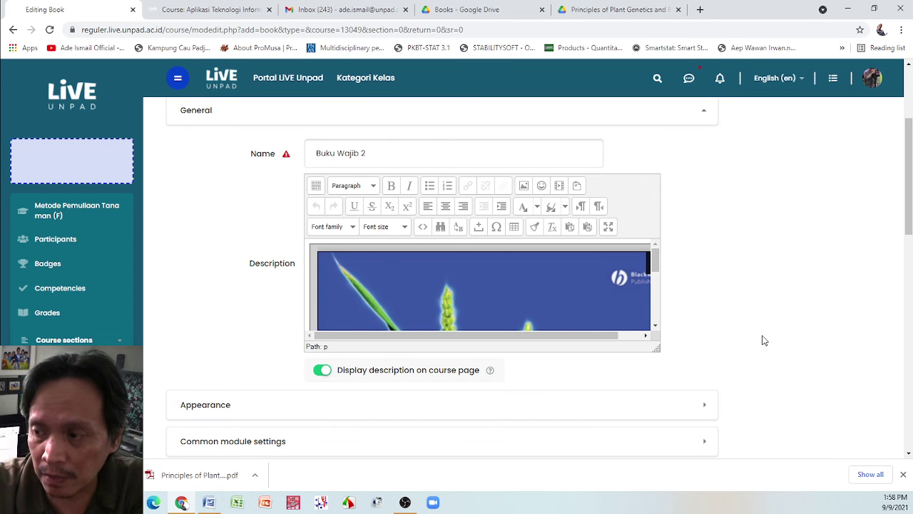
{"action": "scroll", "coordinate": [424, 244], "scroll_direction": "down", "scroll_amount": 3}
{"action": "scroll", "coordinate": [775, 326], "scroll_direction": "down", "scroll_amount": 2}
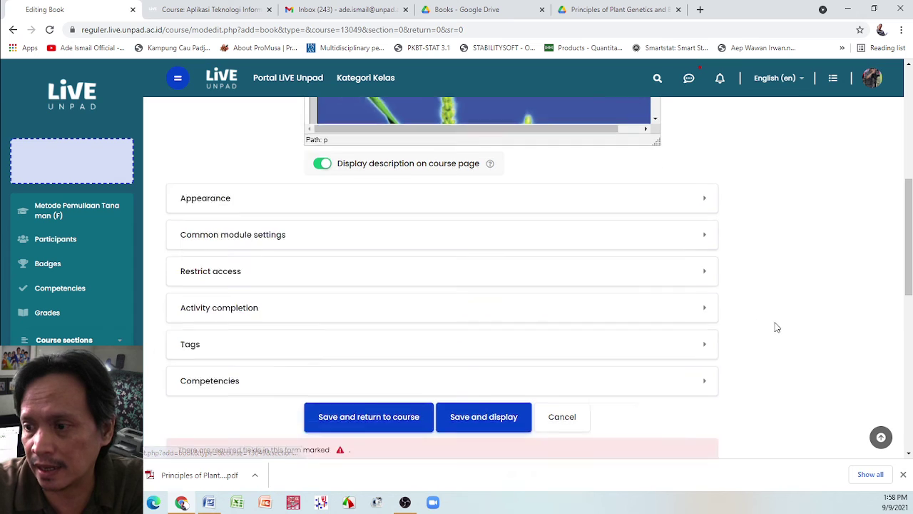
{"action": "left_click", "coordinate": [366, 278]}
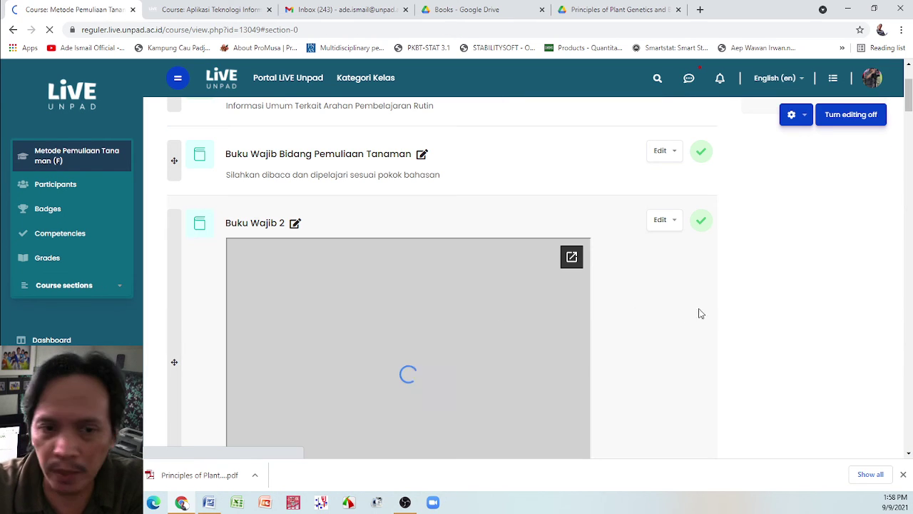
Step: Compare the chapter embed inside Buku Wajib Bidang Pemuliaan Tanaman with the Buku Wajib 2 PDF embedded directly on the course page
{"action": "scroll", "coordinate": [718, 306], "scroll_direction": "up", "scroll_amount": 2}
{"action": "left_click_drag", "start_coordinate": [320, 298], "coordinate": [295, 262]}
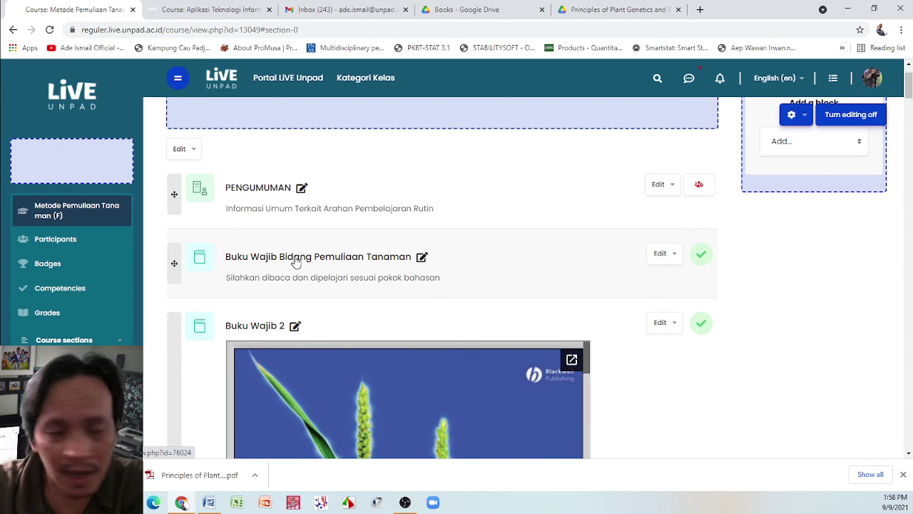
{"action": "left_click", "coordinate": [295, 262]}
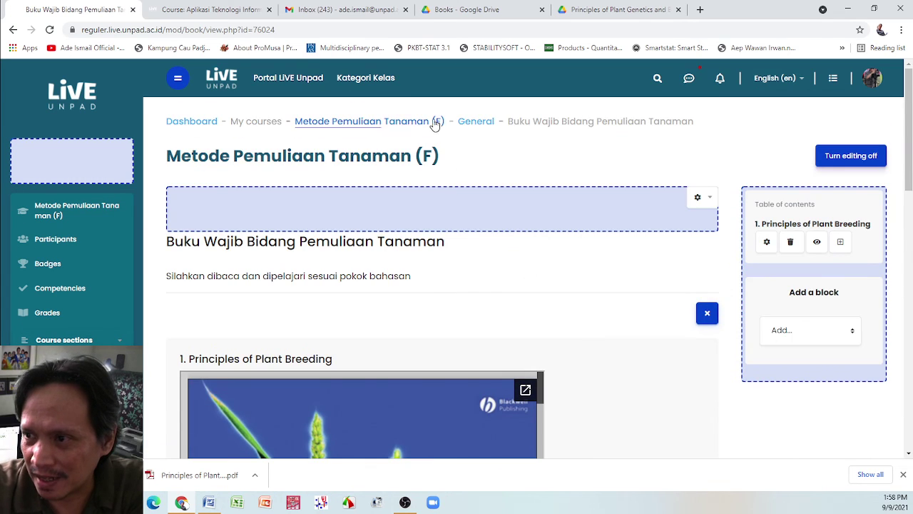
{"action": "left_click", "coordinate": [381, 122]}
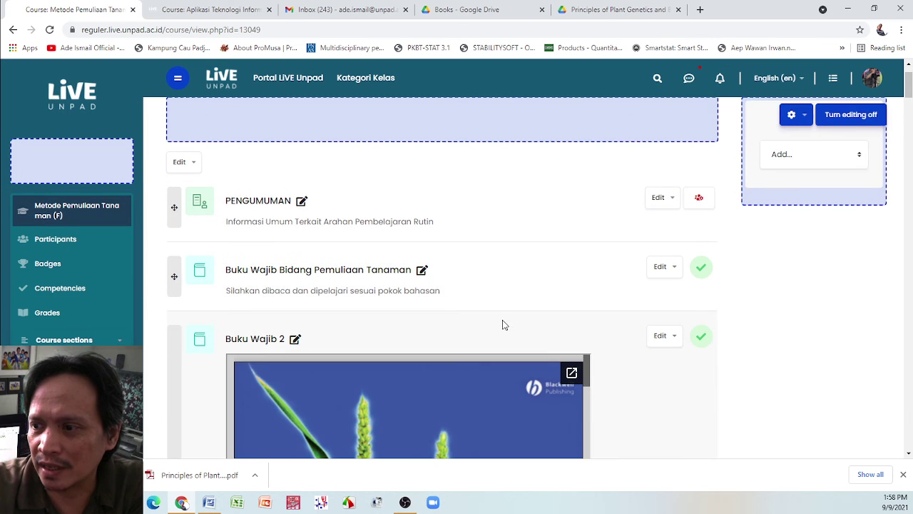
{"action": "scroll", "coordinate": [620, 381], "scroll_direction": "down", "scroll_amount": 3}
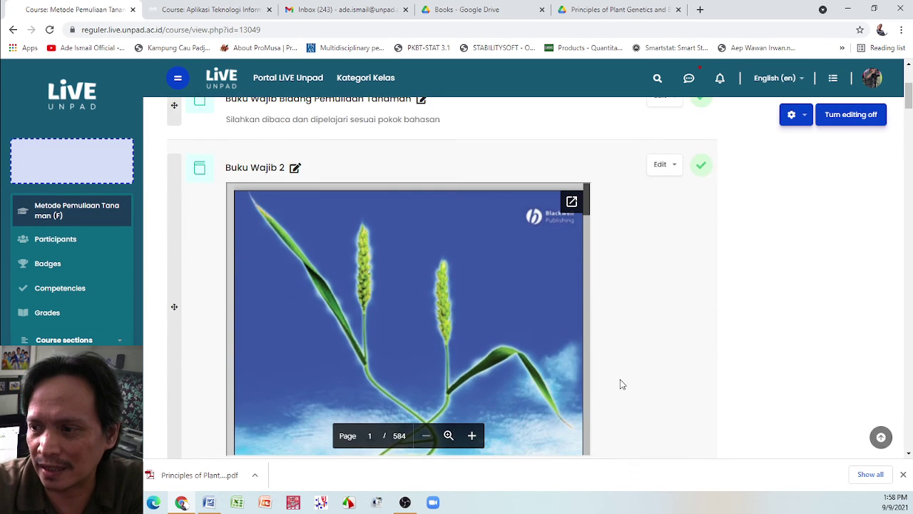
{"action": "scroll", "coordinate": [620, 385], "scroll_direction": "up", "scroll_amount": 2}
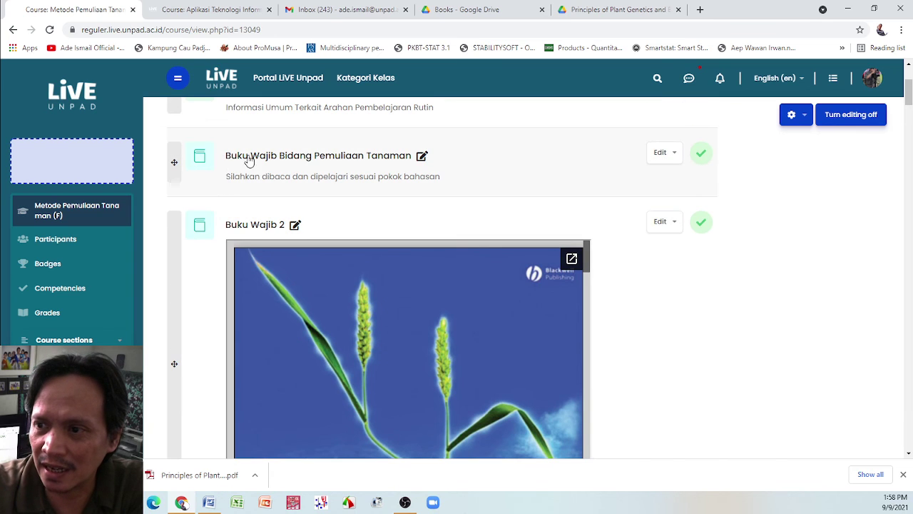